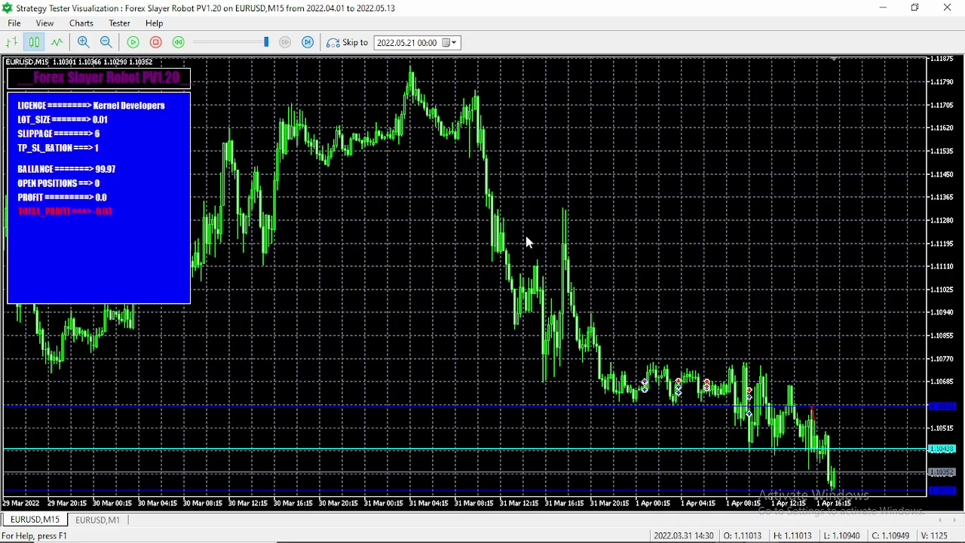
Step: Switch from the Strategy Tester visualization to Chrome showing the Kernel Stack site
mouse_move(446, 536)
click(495, 530)
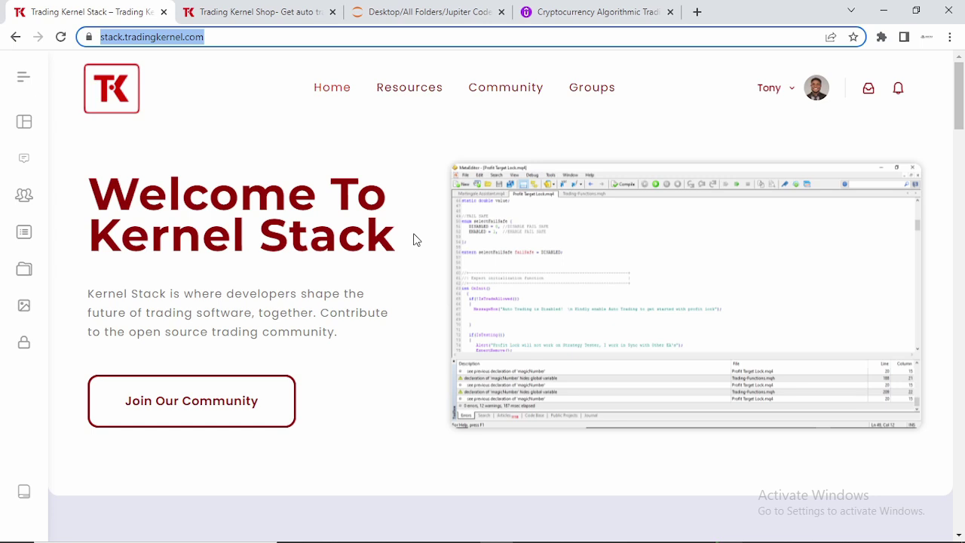
Step: Reload stack.tradingkernel.com from the address bar
click(258, 36)
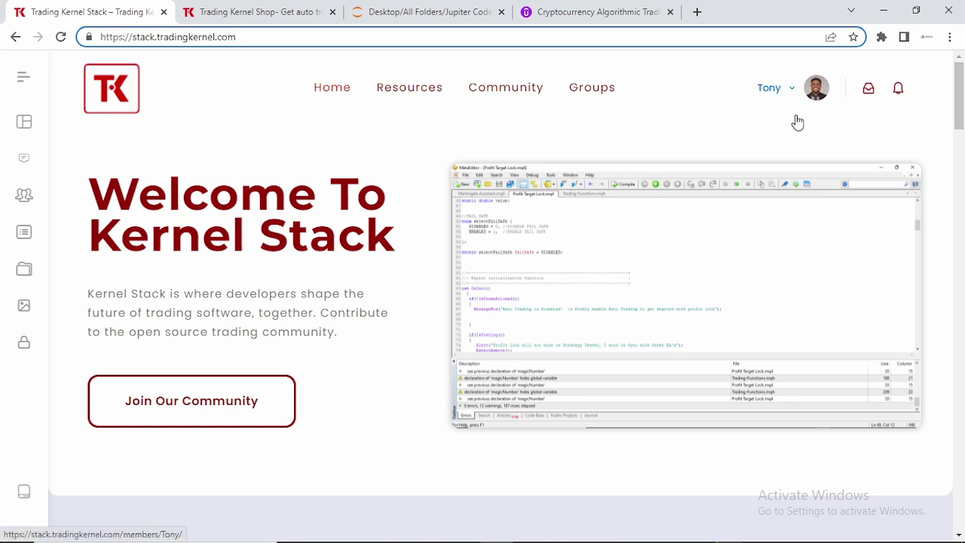
key(Return)
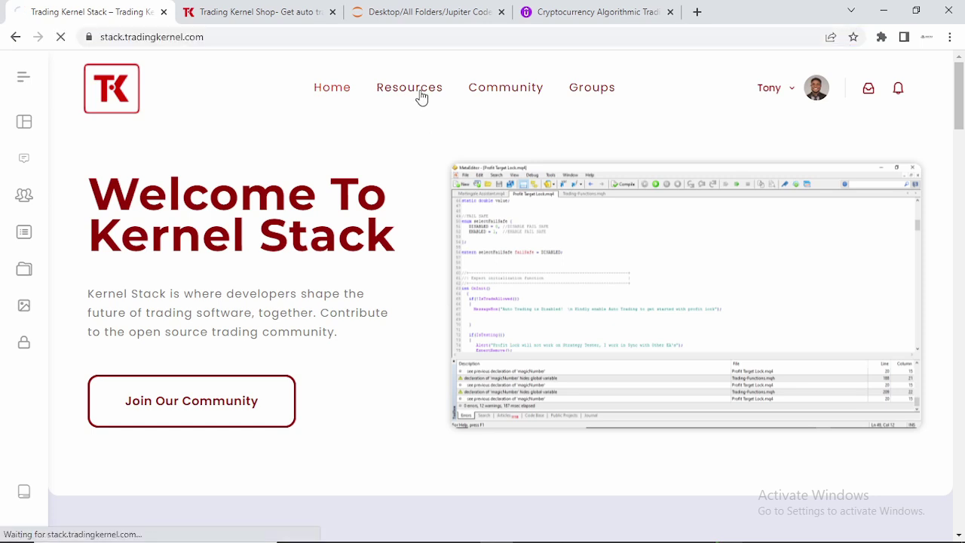
Step: Go to Resources and scroll through the All Documents list of shared folders and files
click(420, 96)
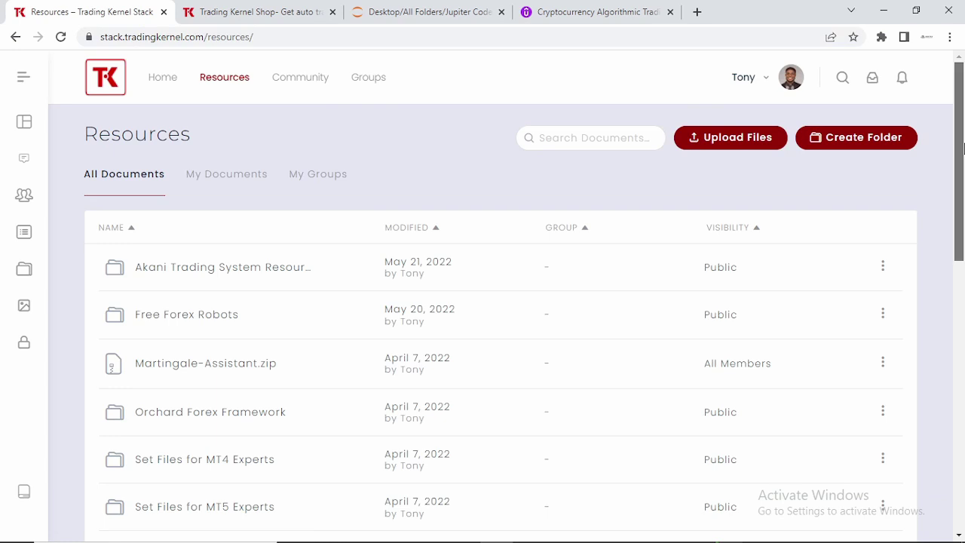
scroll(958, 175, down, 1)
drag(959, 175, 961, 185)
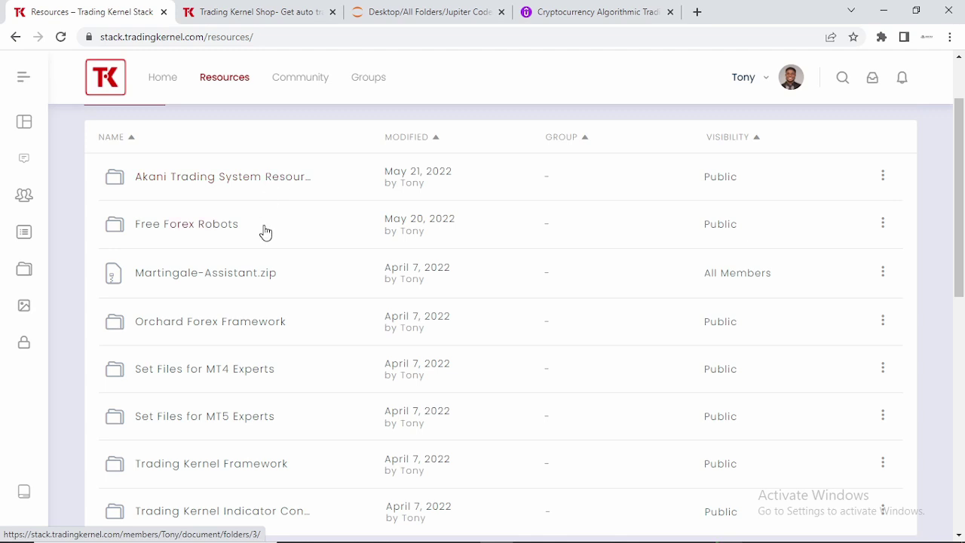
scroll(339, 269, down, 2)
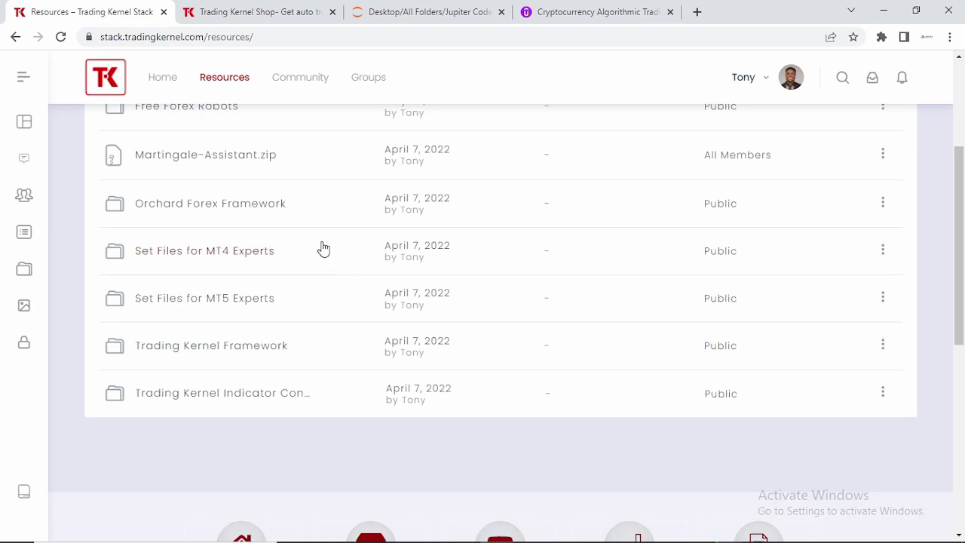
scroll(321, 248, up, 2)
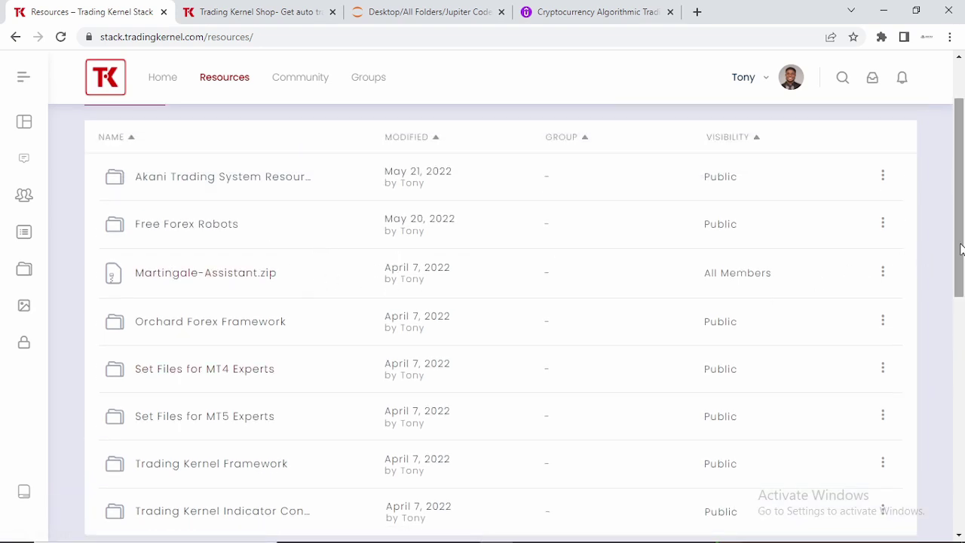
drag(960, 249, 959, 259)
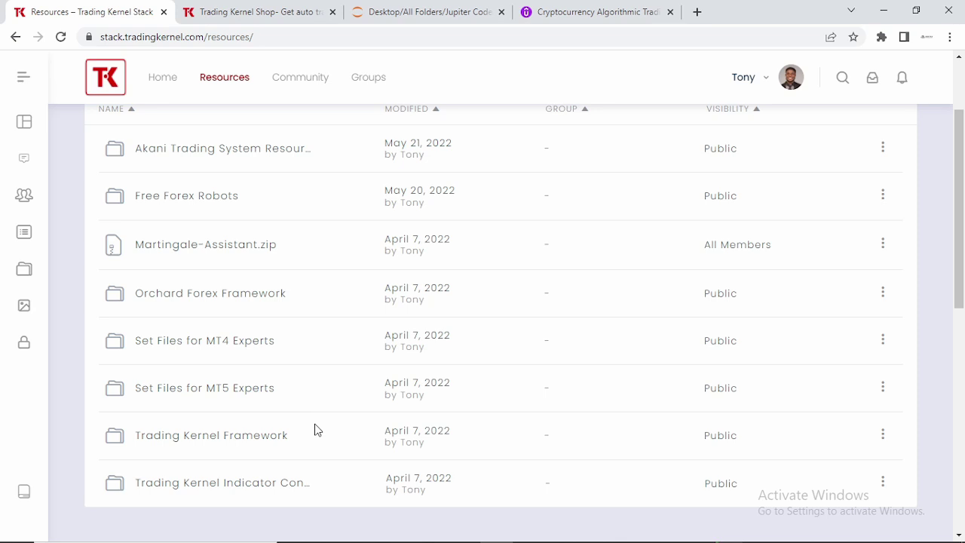
scroll(325, 433, down, 2)
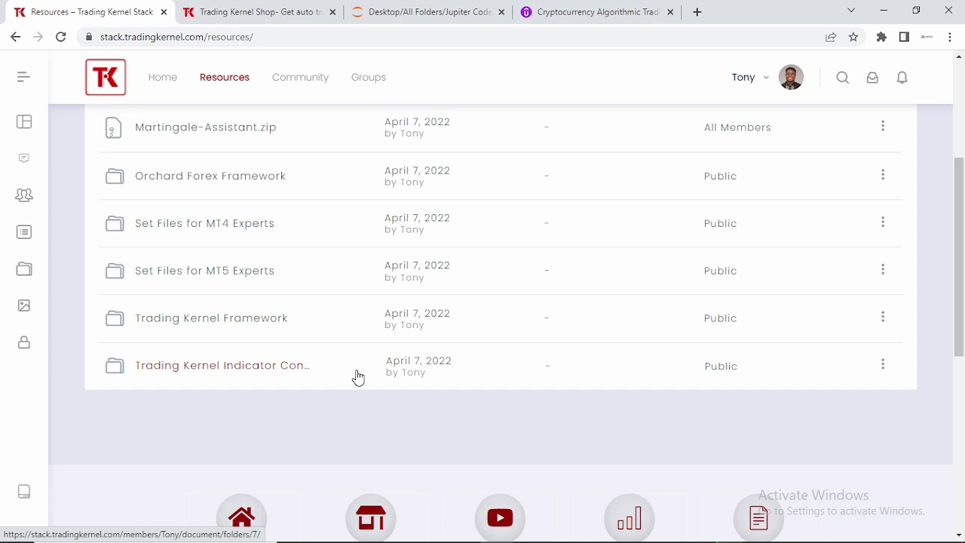
scroll(360, 377, up, 2)
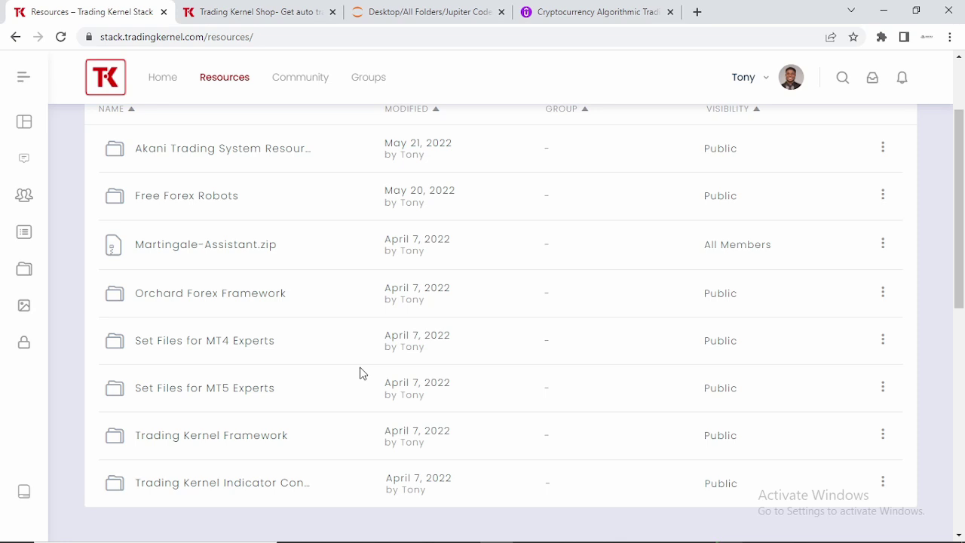
Step: Download Forex-Slayer-Robot.zip from the Free Forex Robots folder and show it in Downloads
click(189, 205)
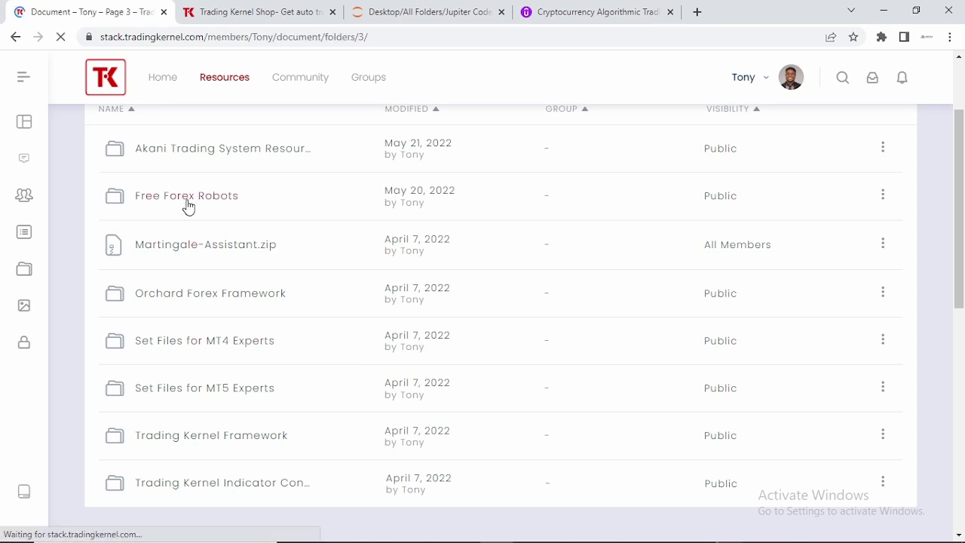
scroll(498, 324, down, 3)
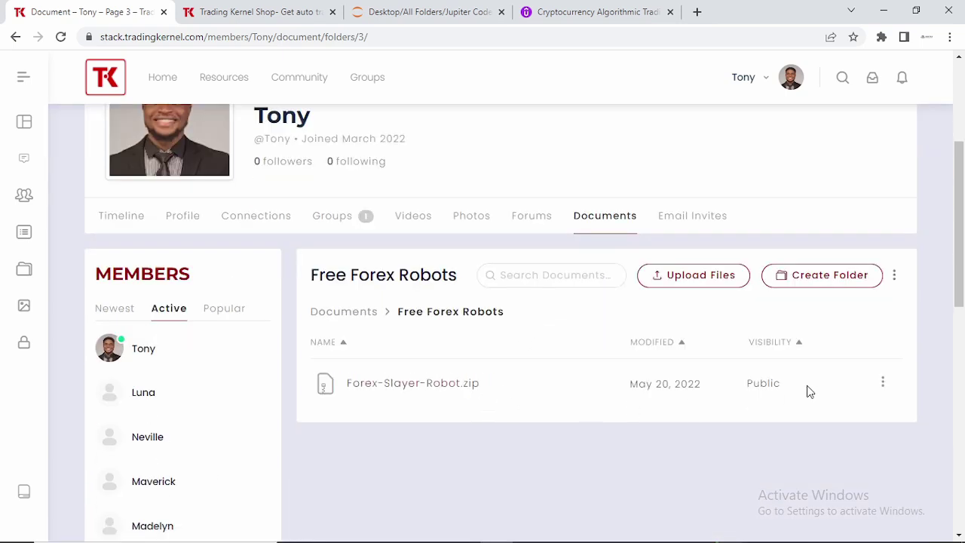
click(884, 385)
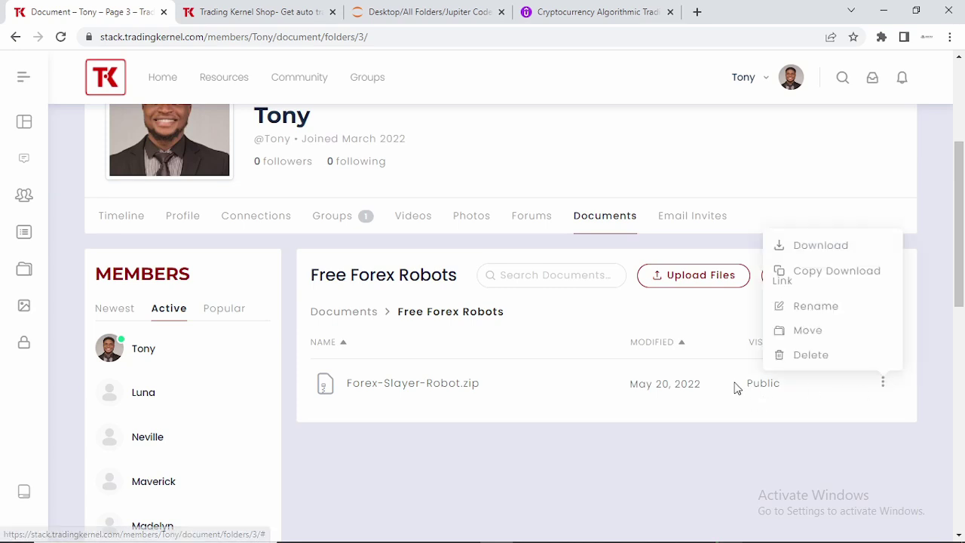
click(815, 258)
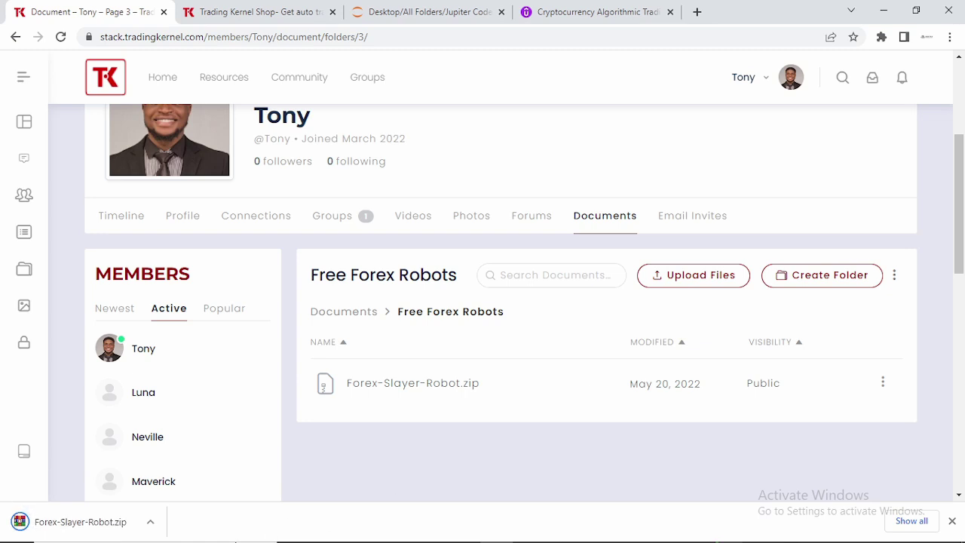
click(150, 522)
click(189, 470)
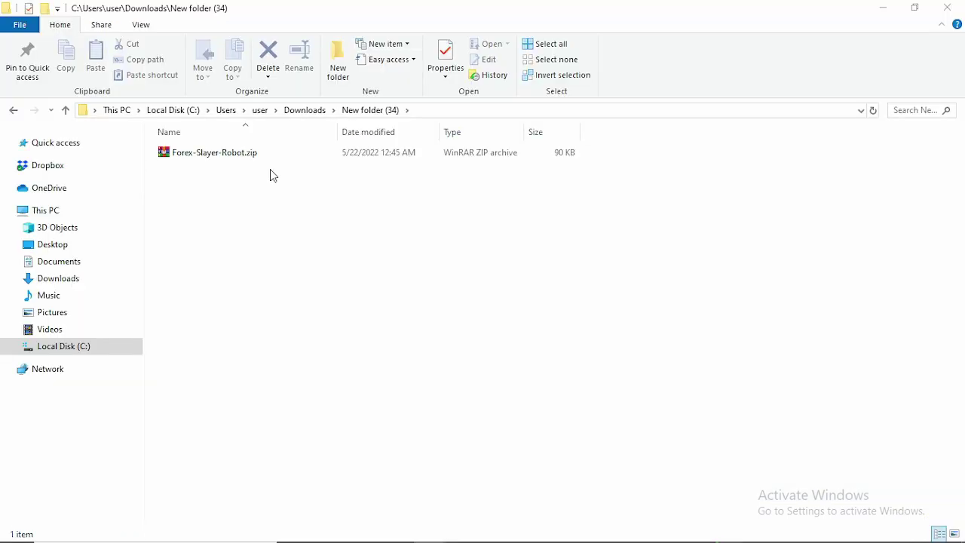
Step: Extract Forex-Slayer-Robot.zip here and open the extracted Forex Slayer Robot folder
click(274, 161)
right_click(274, 160)
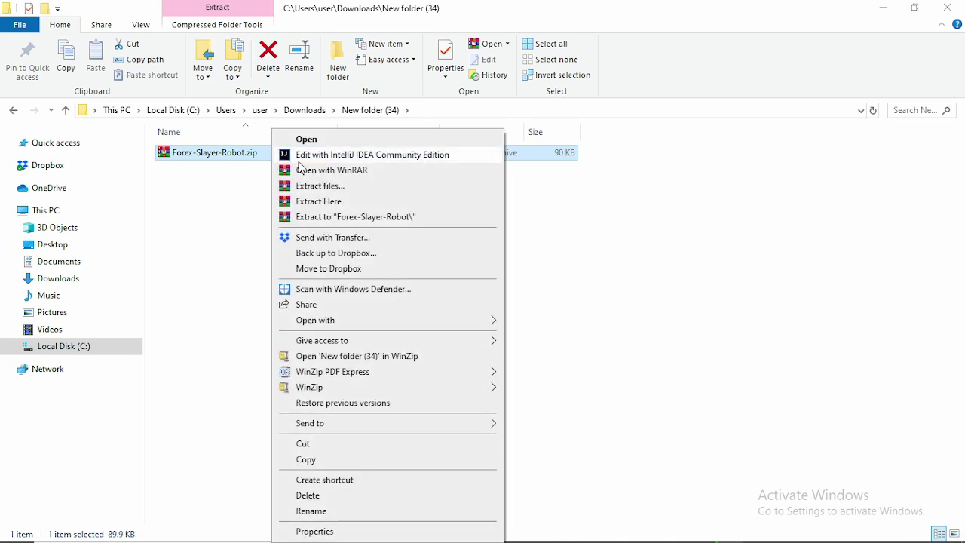
click(362, 210)
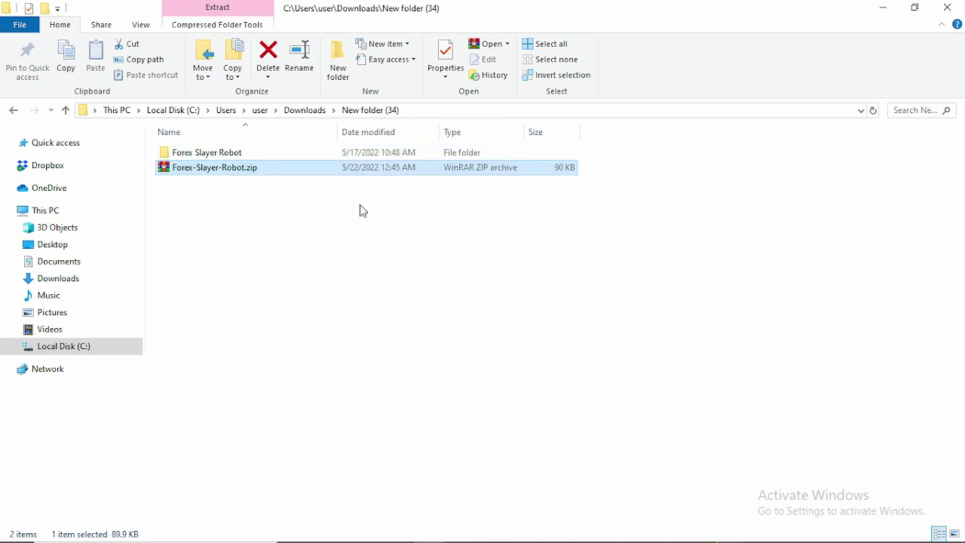
click(322, 157)
double_click(323, 156)
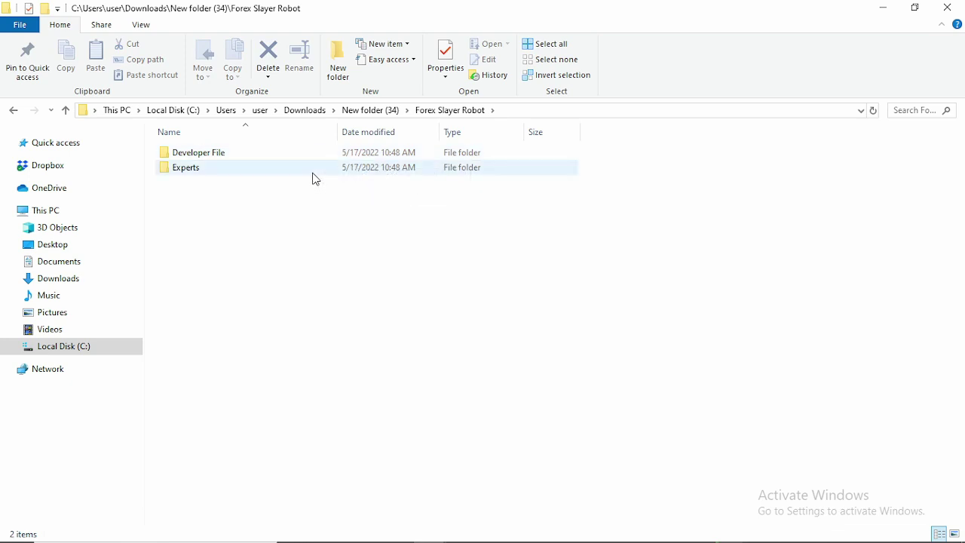
Step: Look in Experts, then open Developer File and inspect the PV1.20 .ex5 and .mq5 files
click(323, 169)
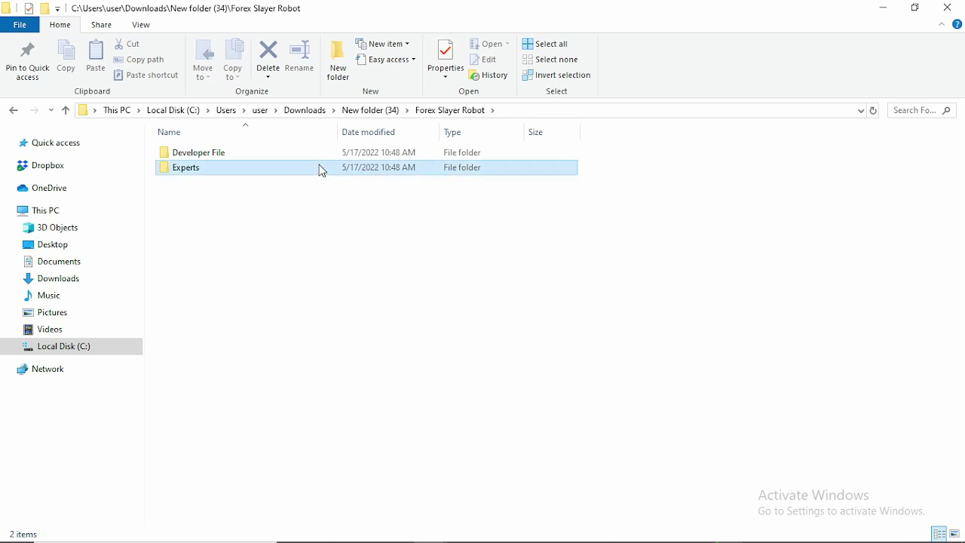
double_click(323, 170)
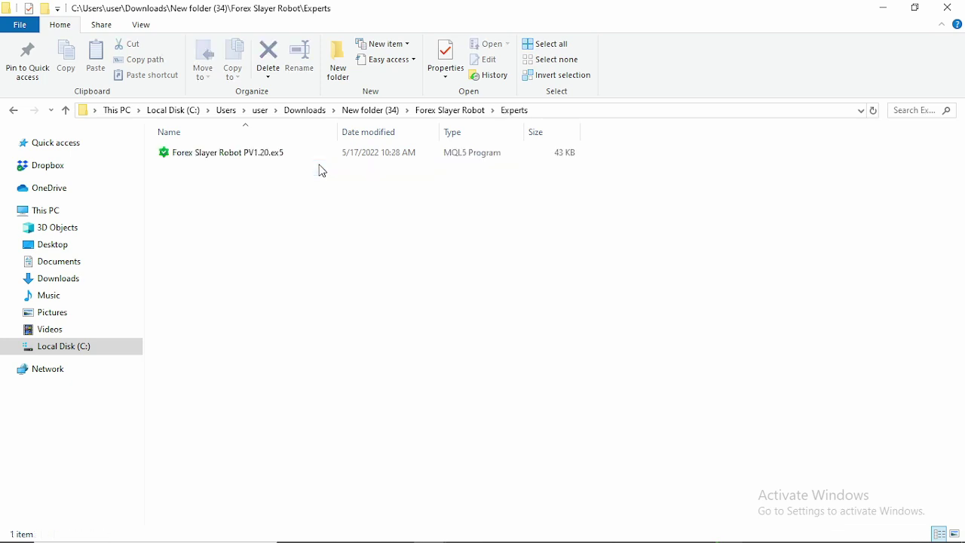
click(447, 111)
click(361, 153)
double_click(360, 153)
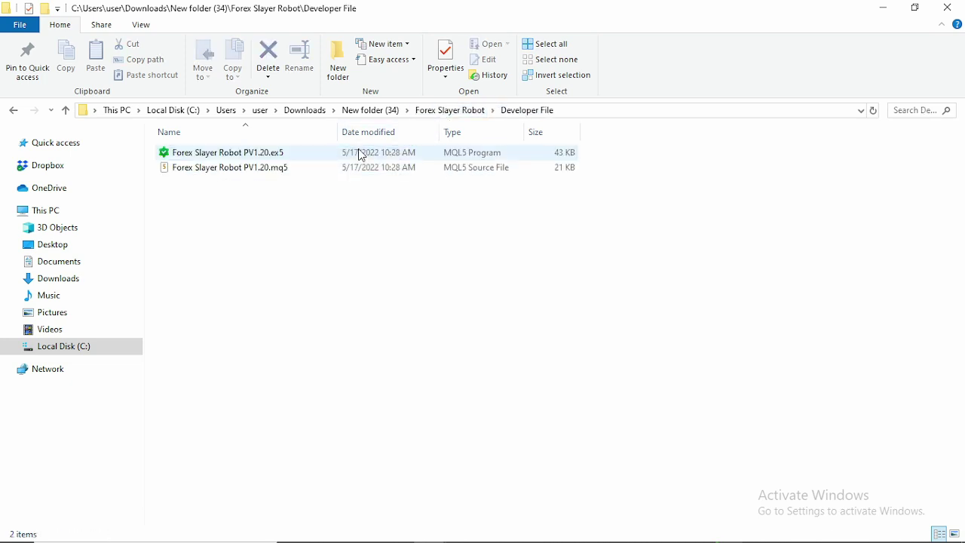
click(281, 170)
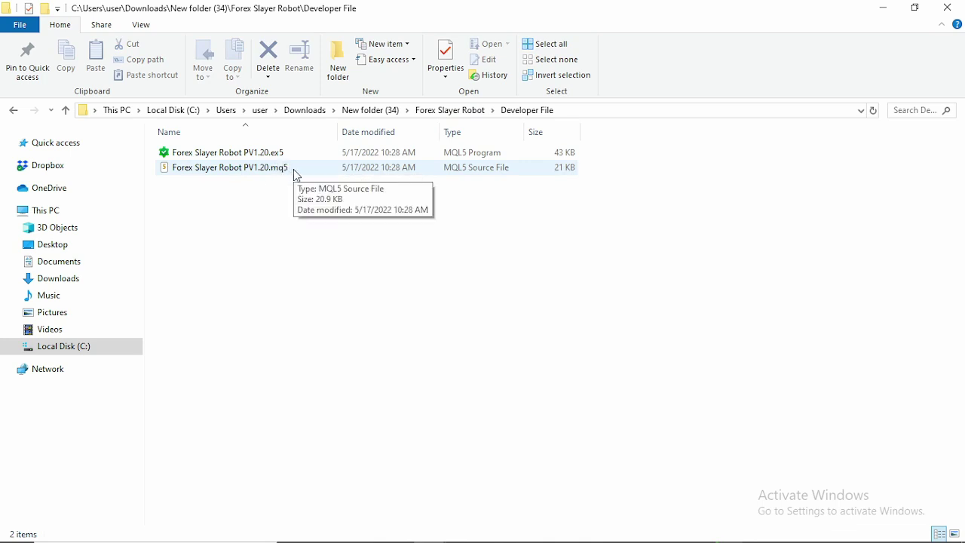
click(276, 153)
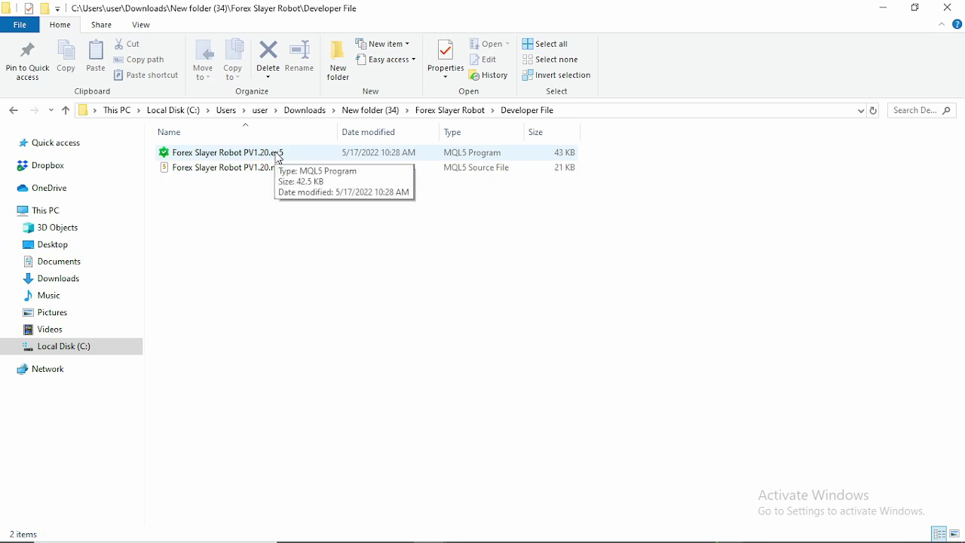
click(295, 172)
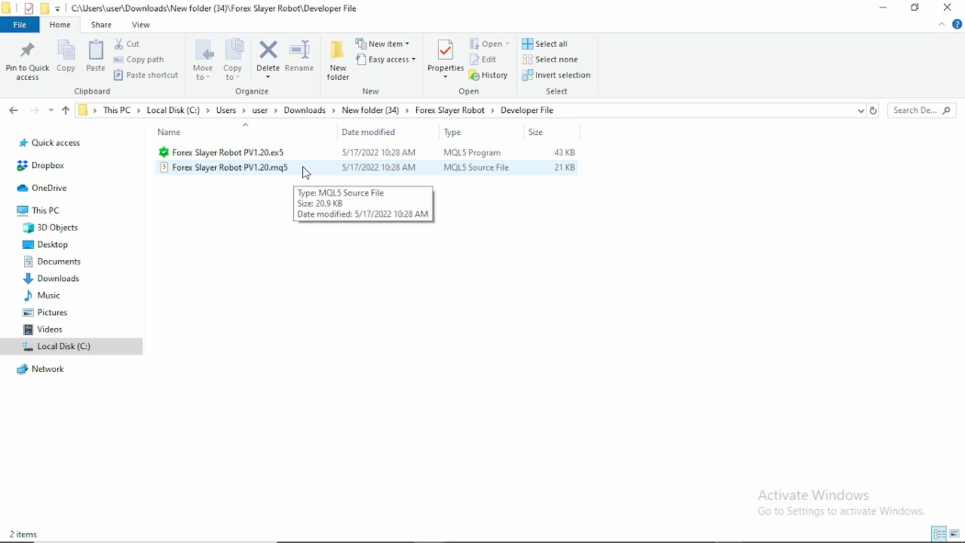
Step: Copy both Forex Slayer Robot PV1.20 files (.ex5 and .mq5) from Developer File
click(452, 113)
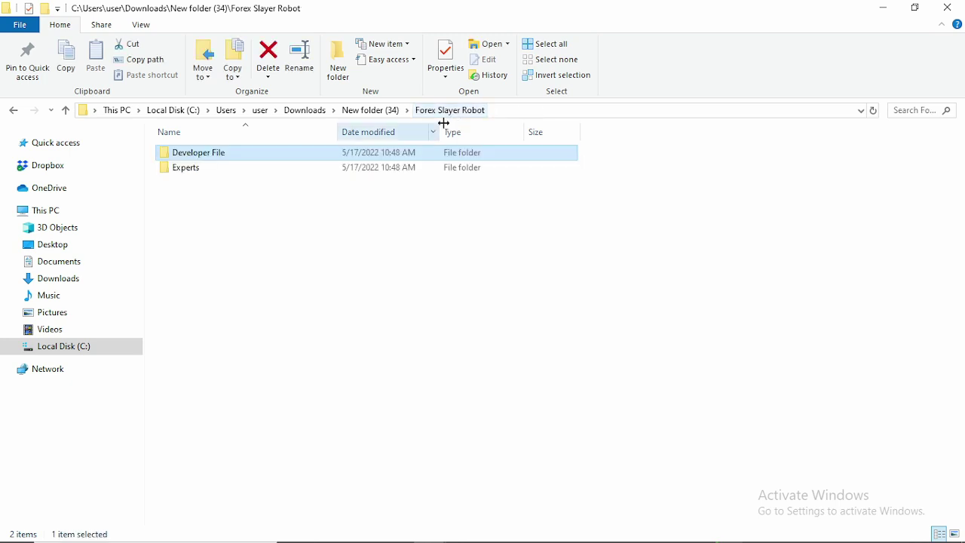
click(344, 172)
double_click(345, 173)
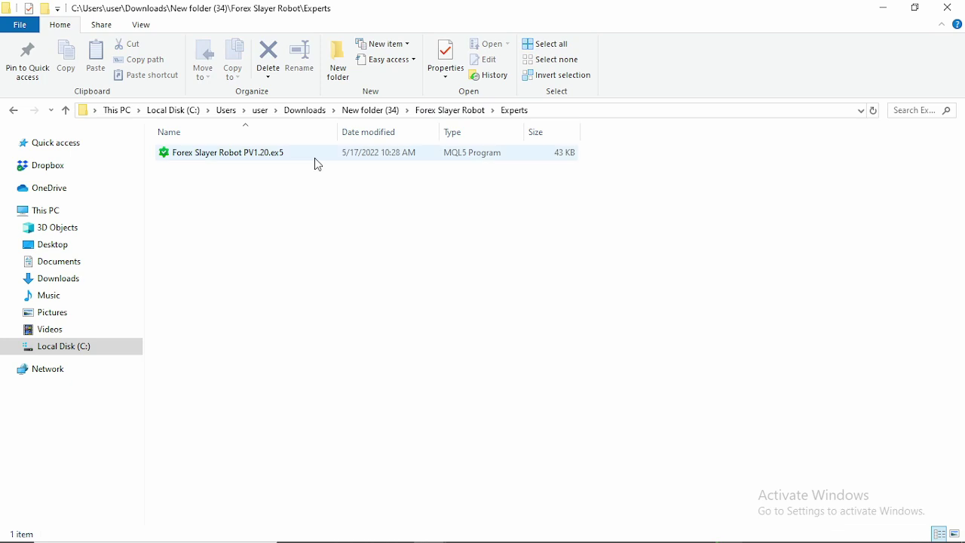
right_click(314, 158)
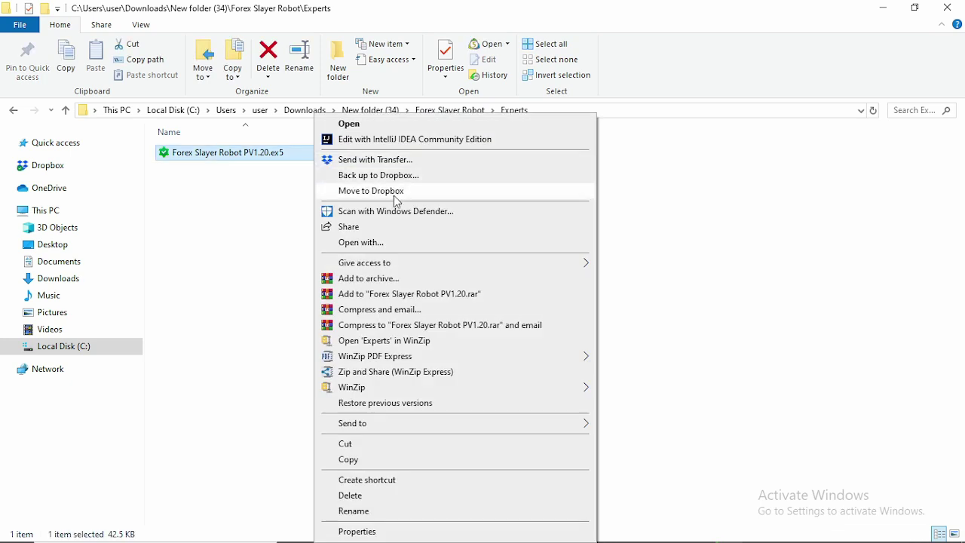
click(386, 461)
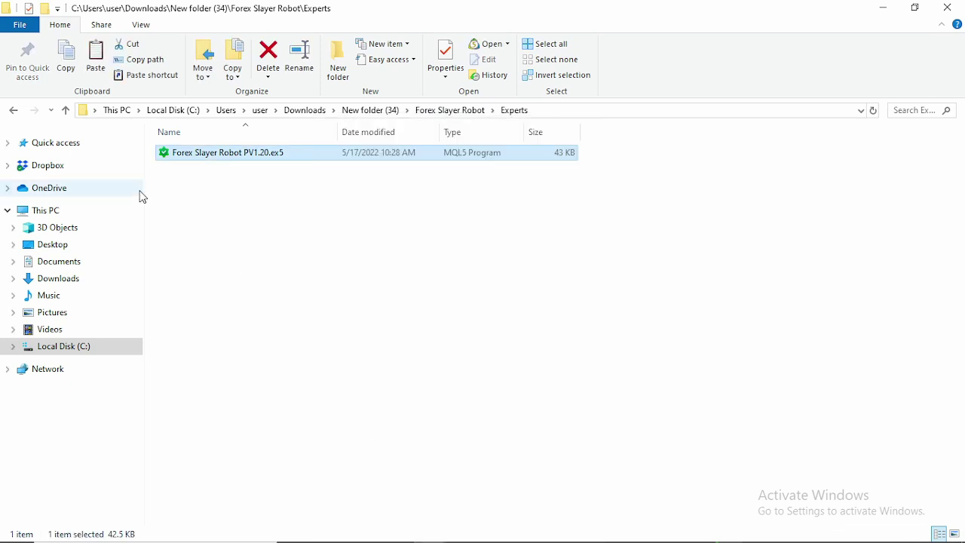
click(427, 112)
double_click(282, 154)
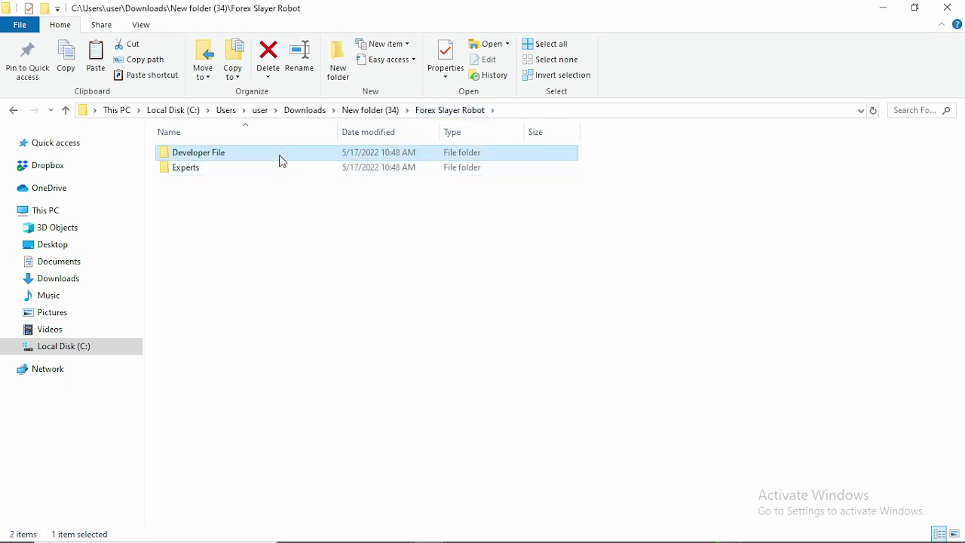
drag(280, 193, 284, 153)
right_click(285, 154)
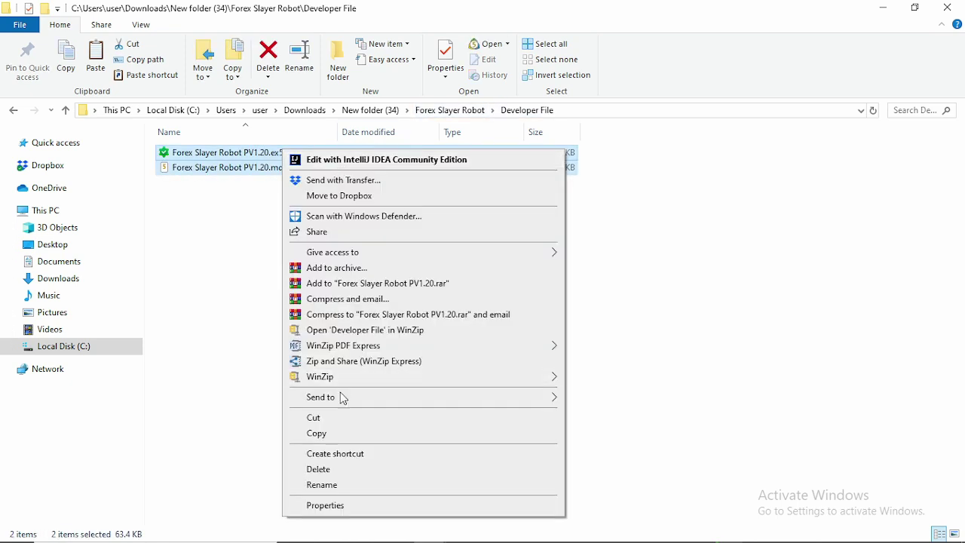
click(341, 435)
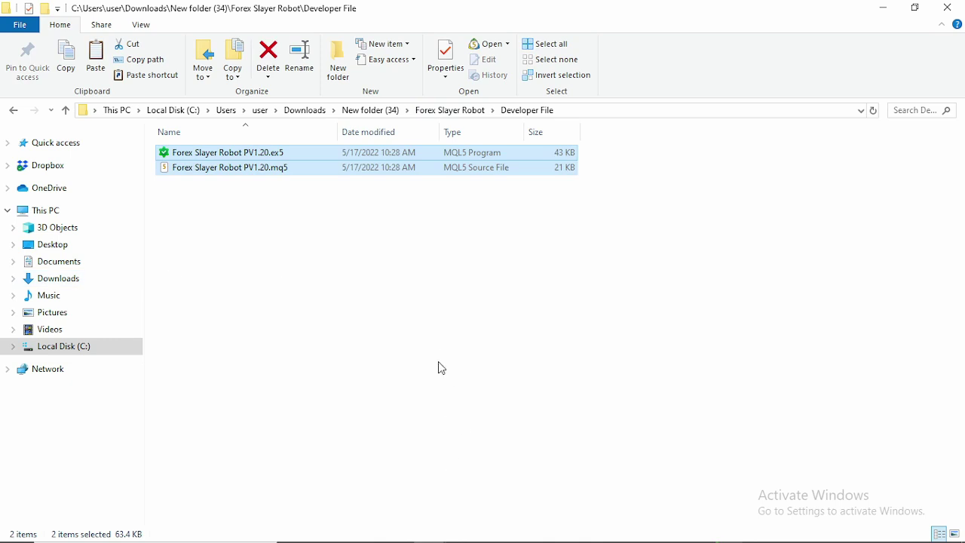
Step: In MetaTrader 5, open the terminal data folder via File > Open Data Folder, then MQL5
mouse_move(452, 537)
mouse_move(728, 528)
click(753, 464)
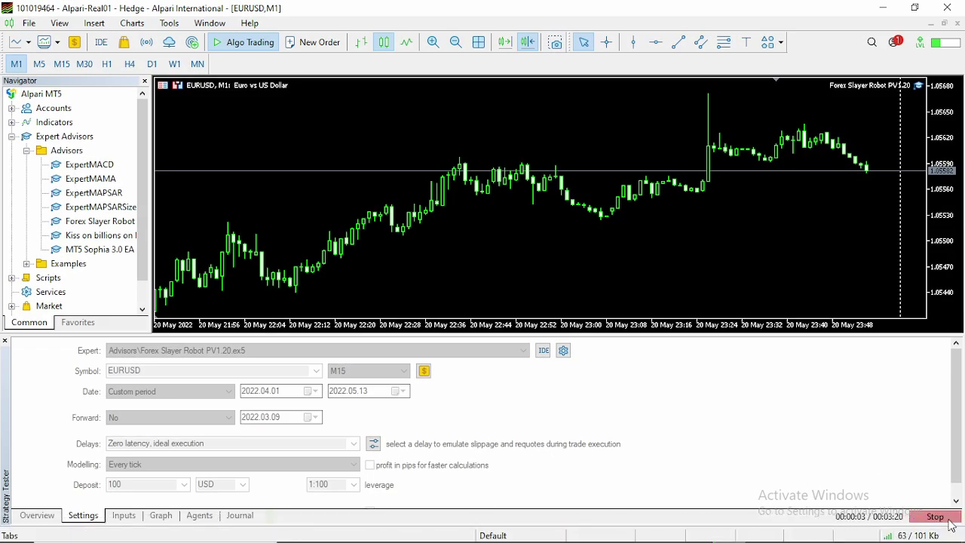
click(29, 23)
click(76, 145)
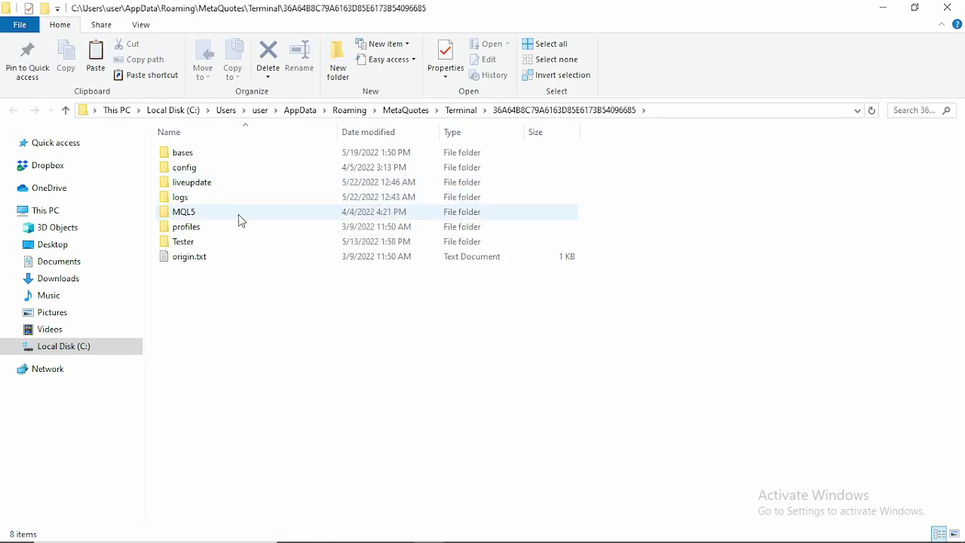
double_click(238, 215)
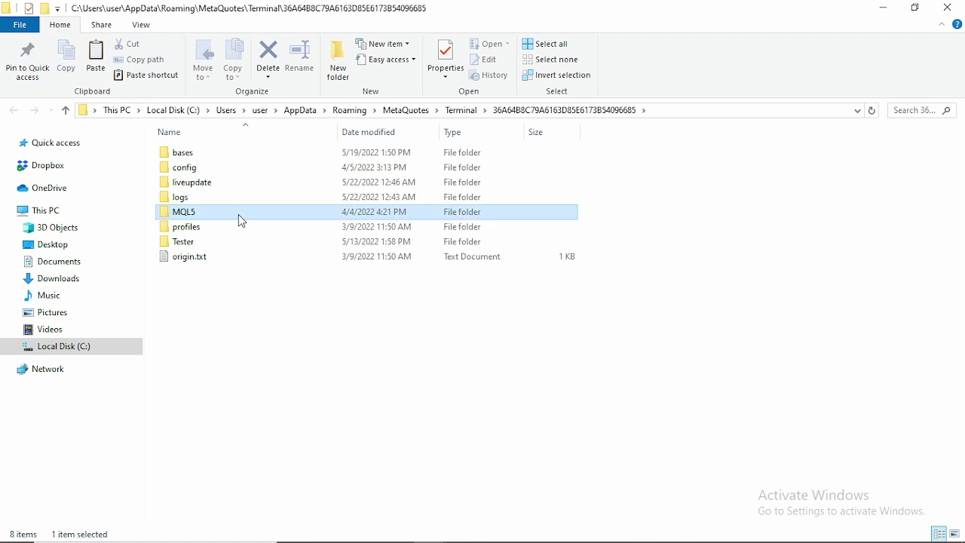
Step: Paste both robot files into MQL5\Experts\Advisors, replacing the existing copies
double_click(237, 155)
double_click(239, 157)
right_click(228, 372)
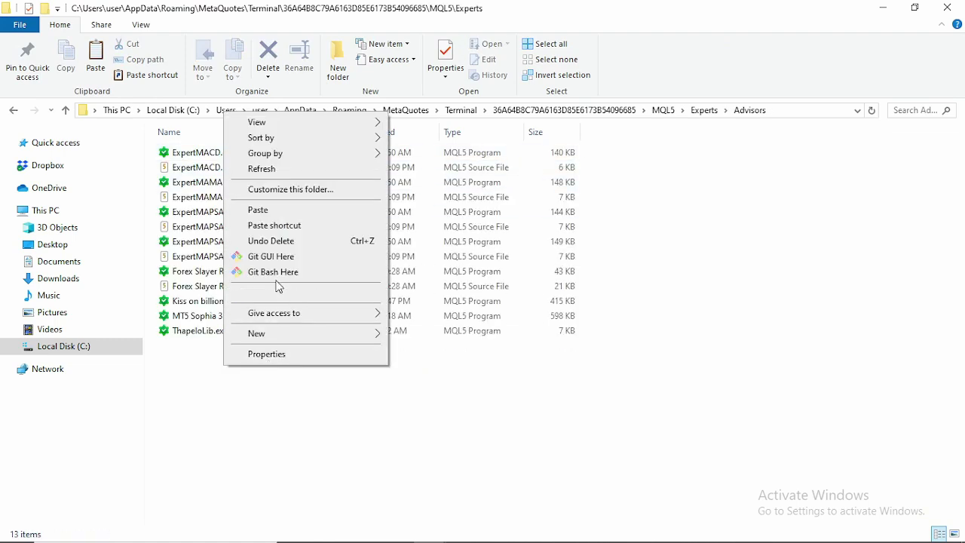
click(282, 208)
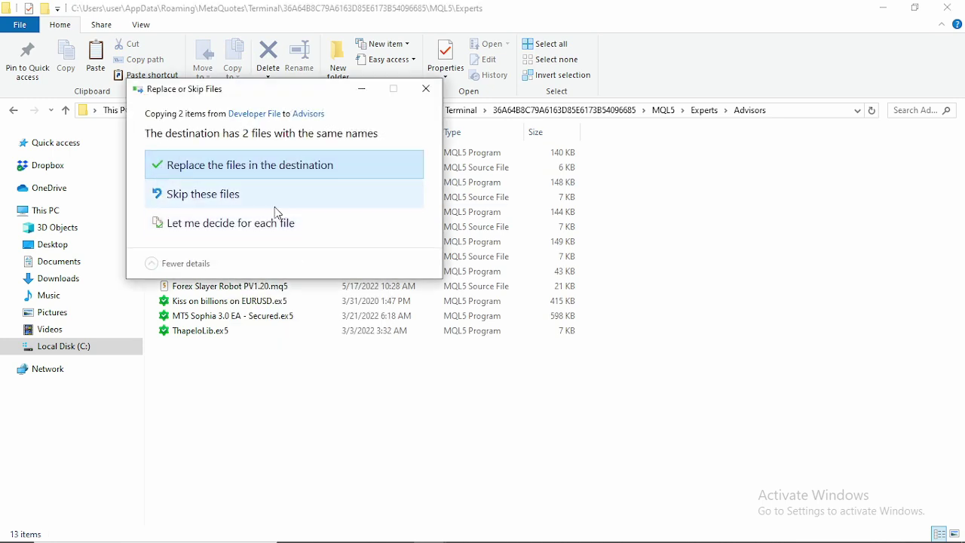
click(235, 161)
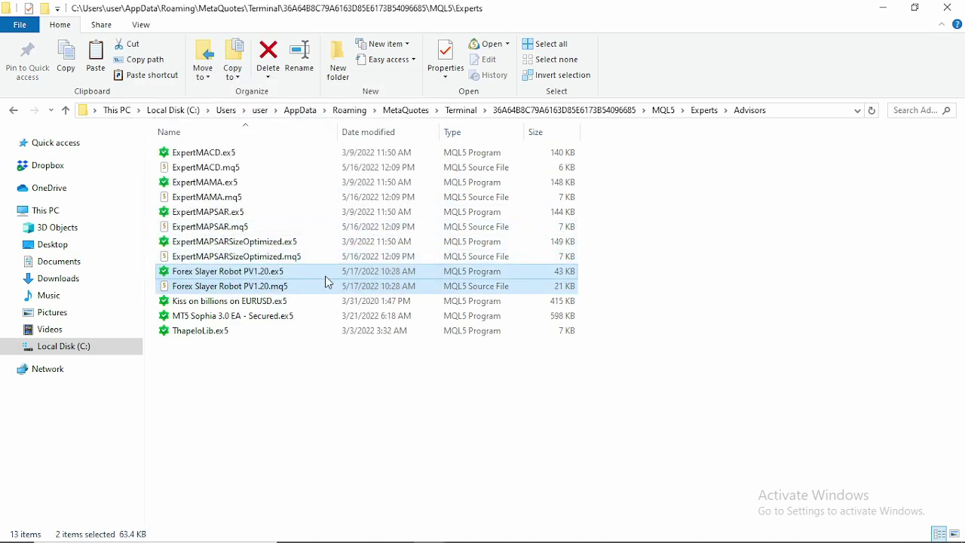
Step: Choose Open with for Forex Slayer Robot PV1.20.mq5
right_click(276, 288)
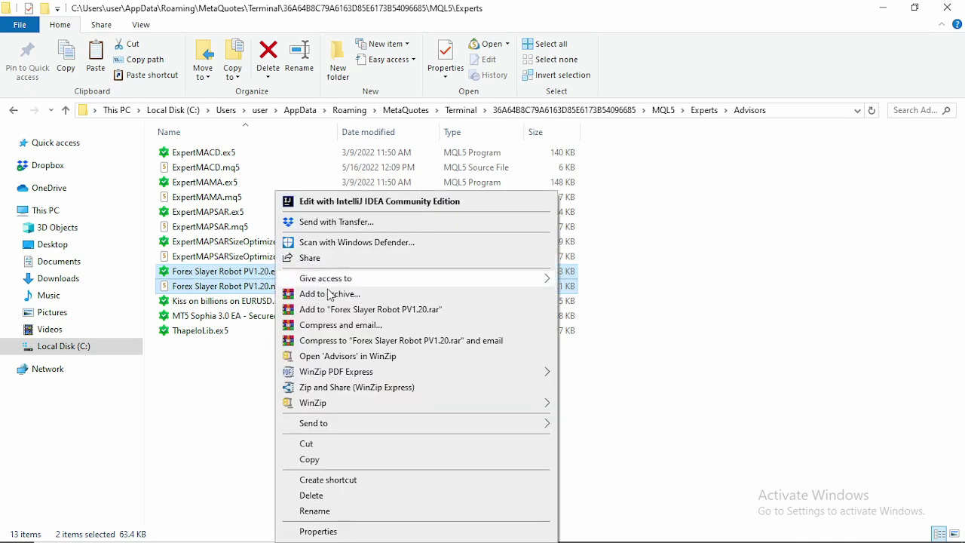
click(232, 390)
click(261, 286)
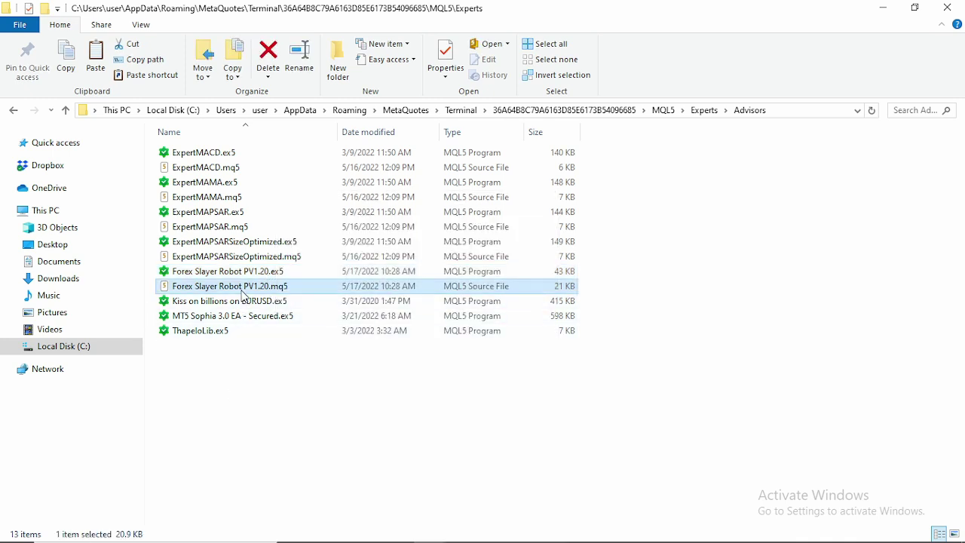
right_click(248, 290)
click(308, 242)
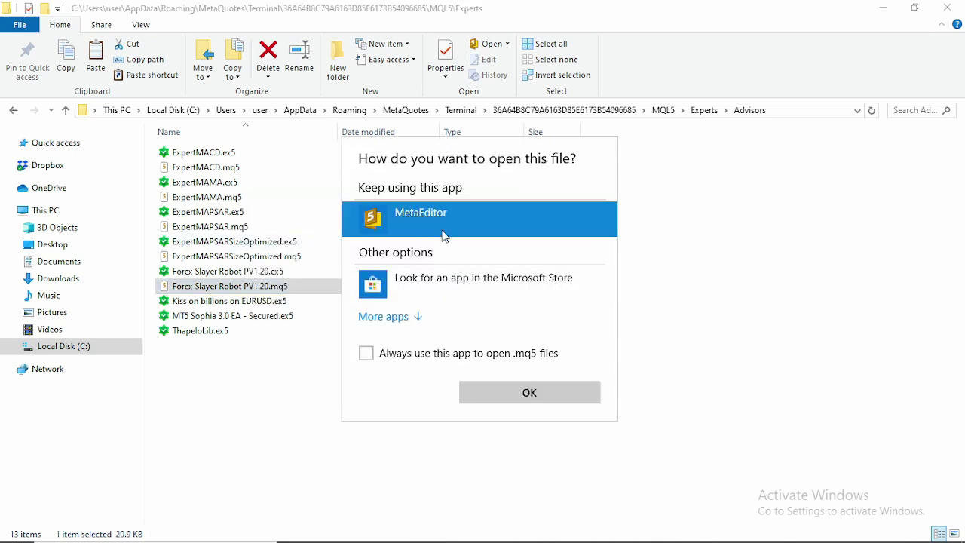
Step: Open the .mq5 source in MetaEditor, maximize the code window and scroll through it
click(530, 392)
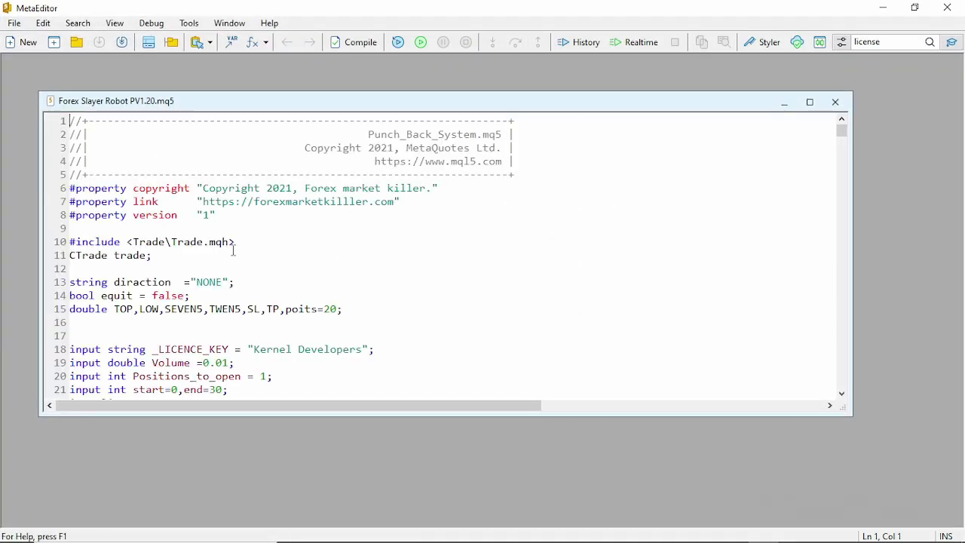
click(810, 102)
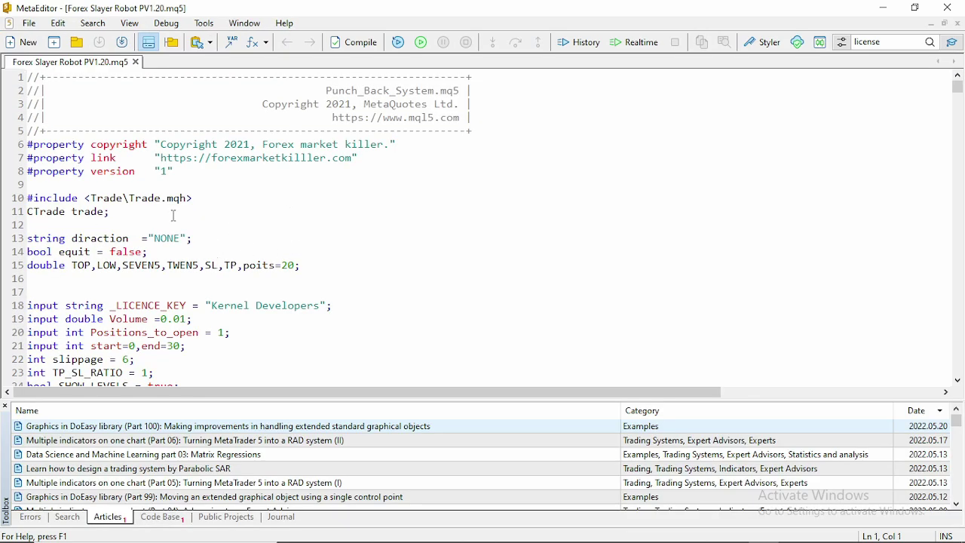
scroll(429, 204, down, 20)
scroll(425, 206, down, 20)
scroll(422, 211, down, 16)
scroll(418, 213, up, 20)
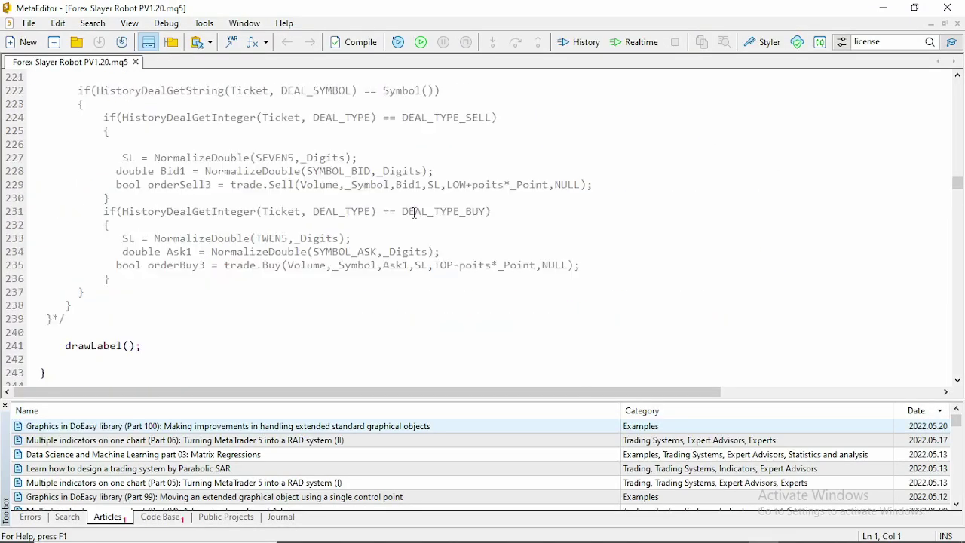
drag(957, 183, 956, 92)
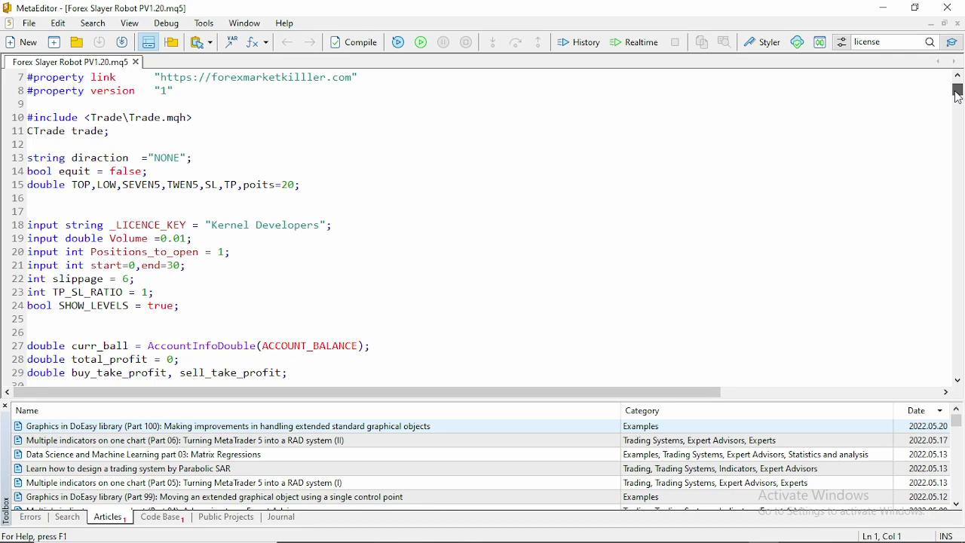
drag(958, 96, 958, 96)
Step: Select the Volume and Positions_to_open input lines, read on, then minimize MetaEditor
scroll(314, 295, down, 2)
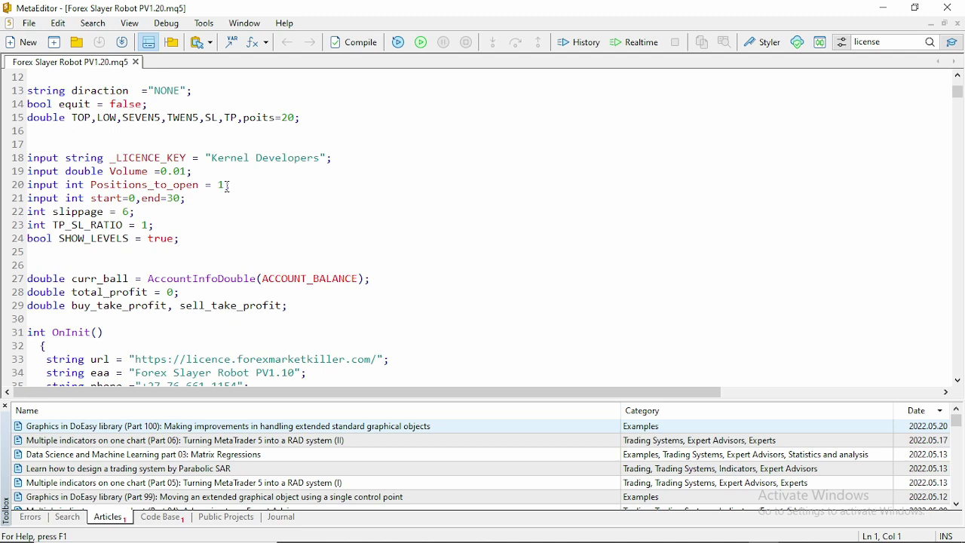
drag(62, 200, 26, 175)
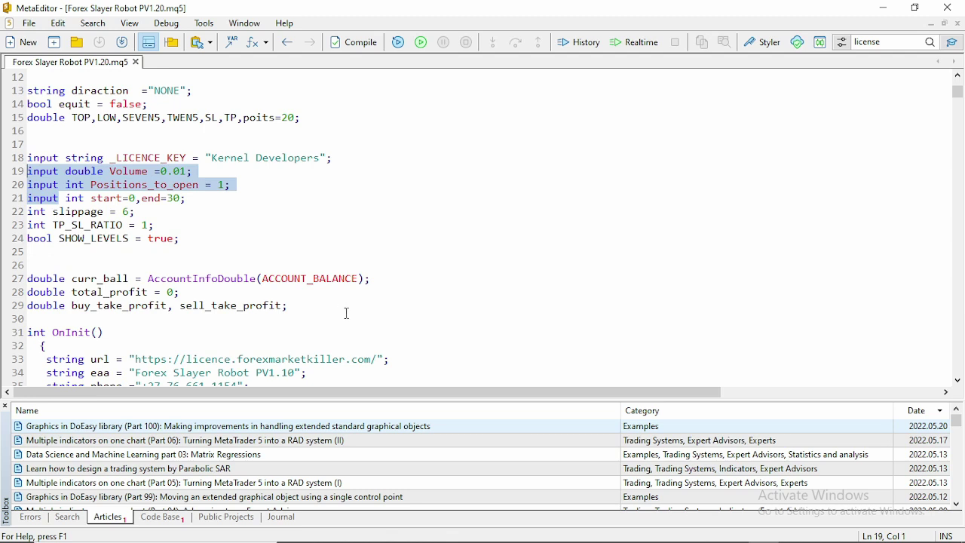
scroll(347, 314, down, 13)
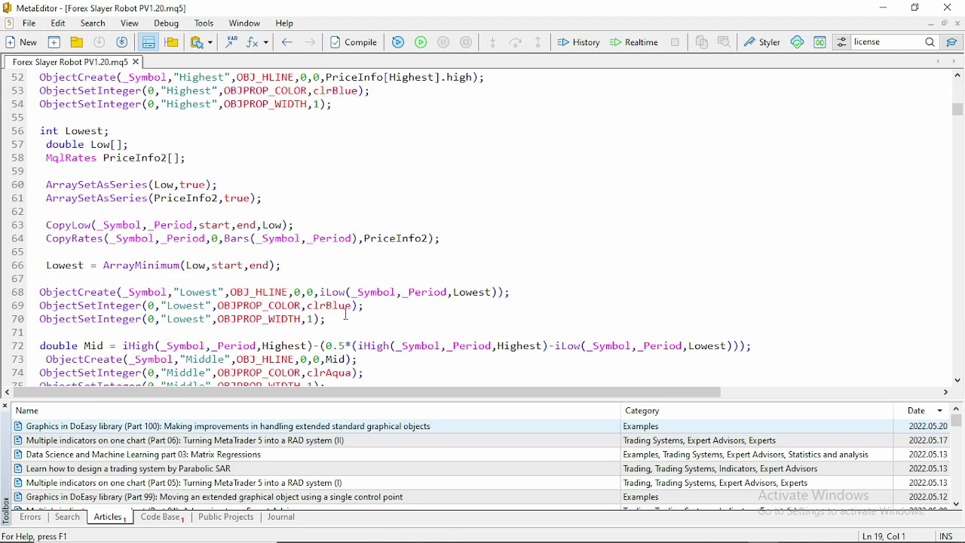
scroll(347, 315, down, 12)
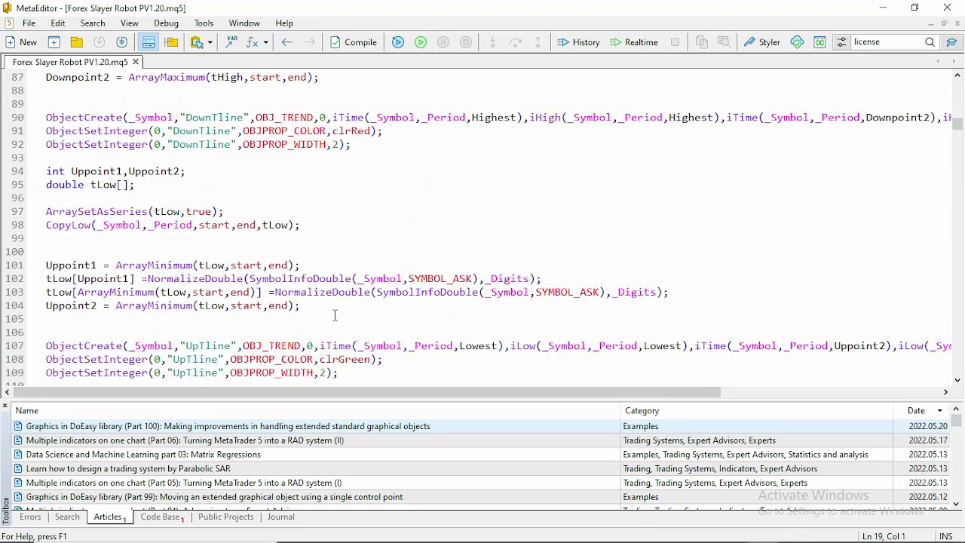
click(883, 8)
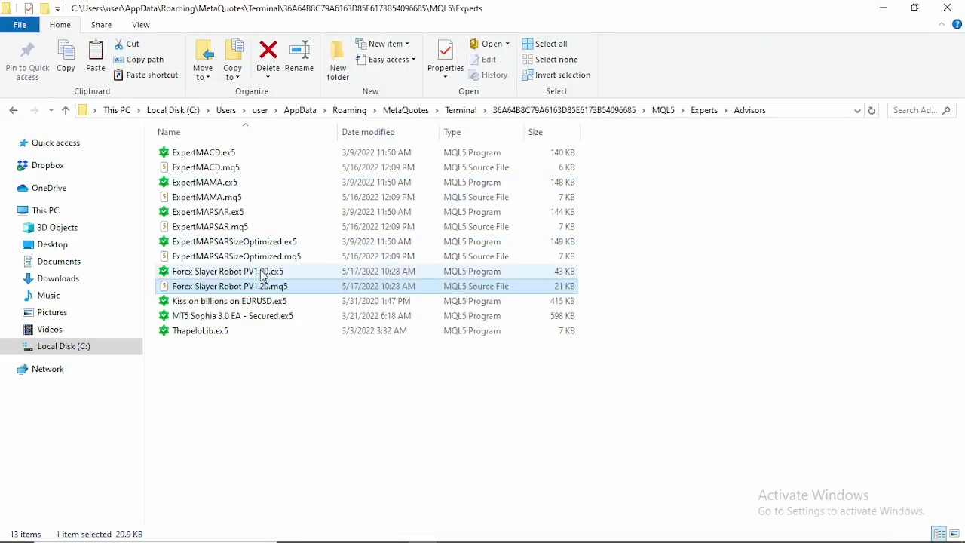
Step: Refresh the Navigator's expert advisor list and hide the Strategy Tester
click(895, 12)
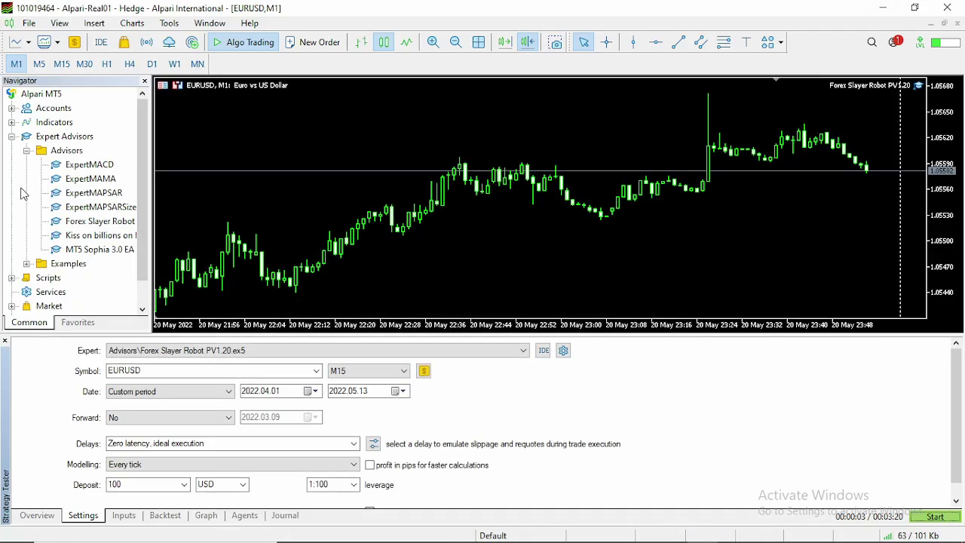
right_click(23, 184)
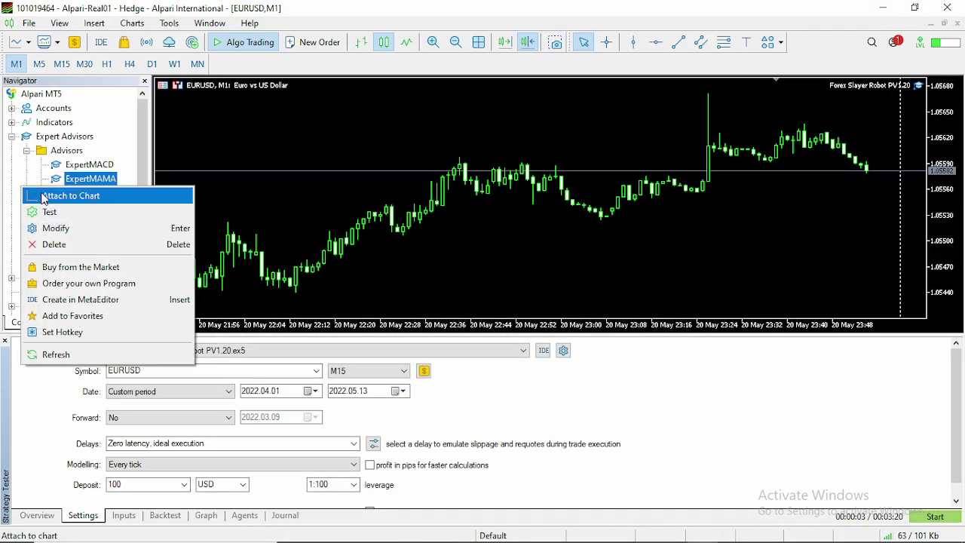
click(46, 354)
click(6, 342)
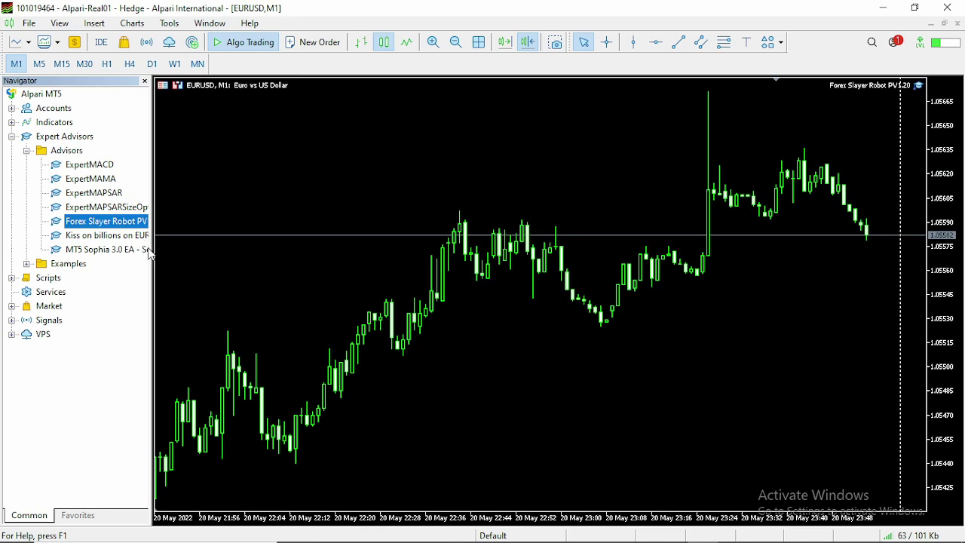
Step: Apply the Normal template to EURUSD and attach Forex Slayer Robot with default inputs
right_click(280, 198)
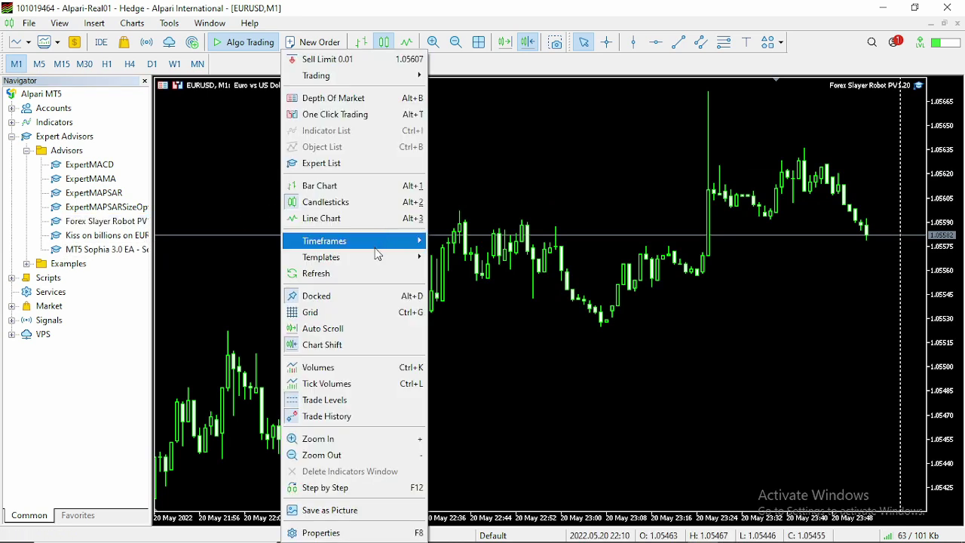
mouse_move(377, 257)
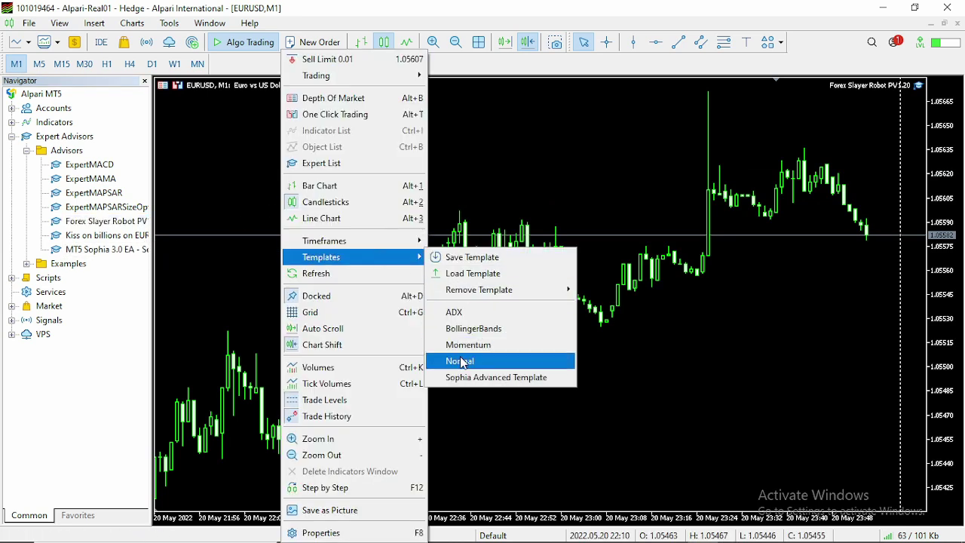
click(460, 362)
drag(100, 228, 222, 214)
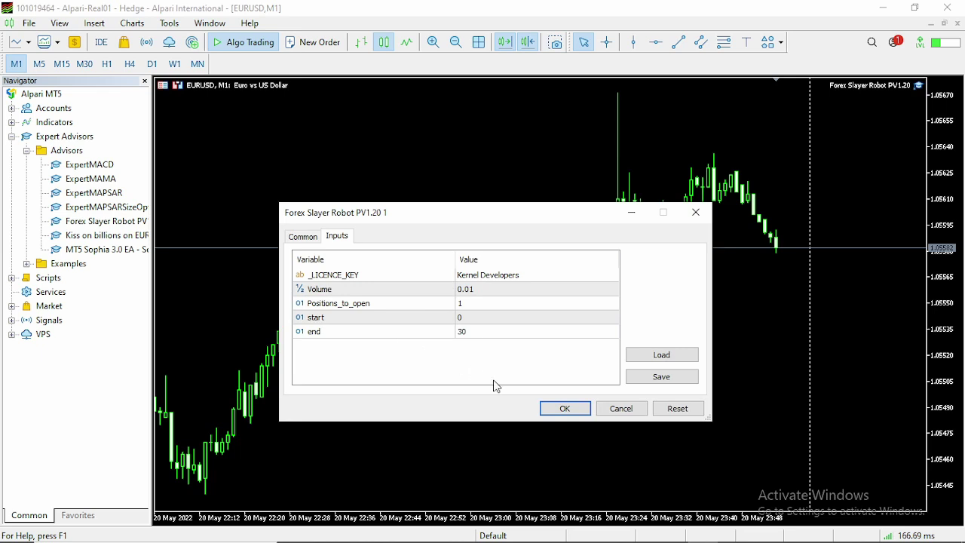
click(558, 411)
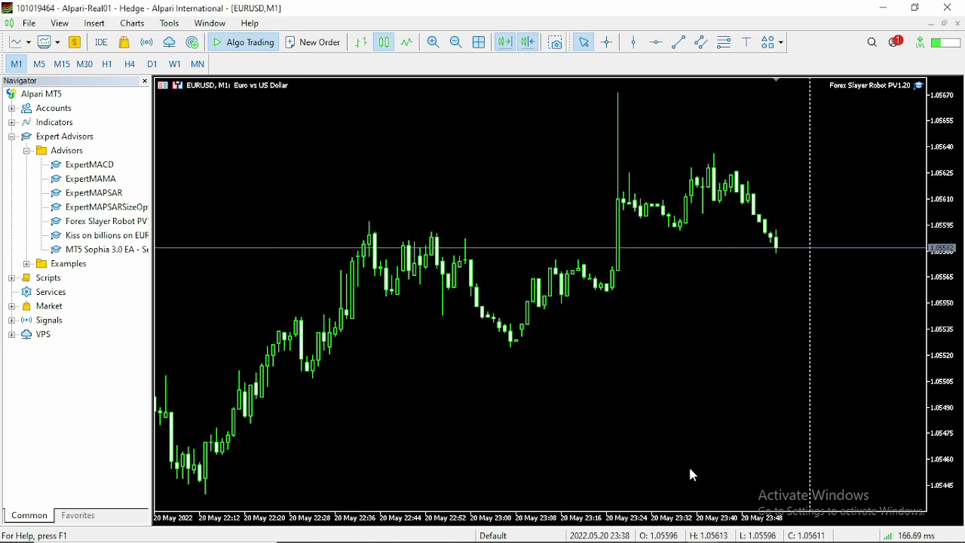
Step: In MetaEditor, scroll to and select code lines 120–137, then minimize the editor
mouse_move(724, 540)
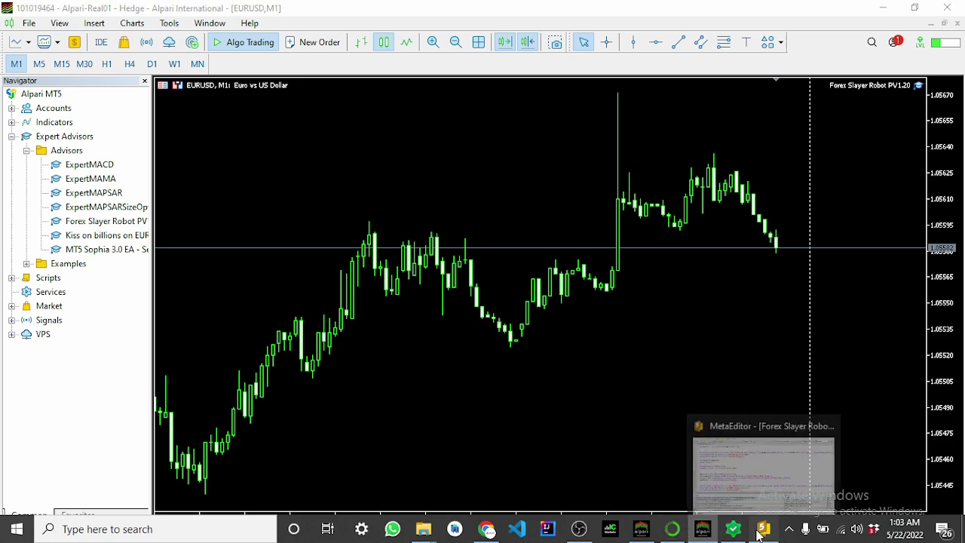
click(760, 530)
scroll(390, 229, up, 5)
scroll(390, 229, up, 2)
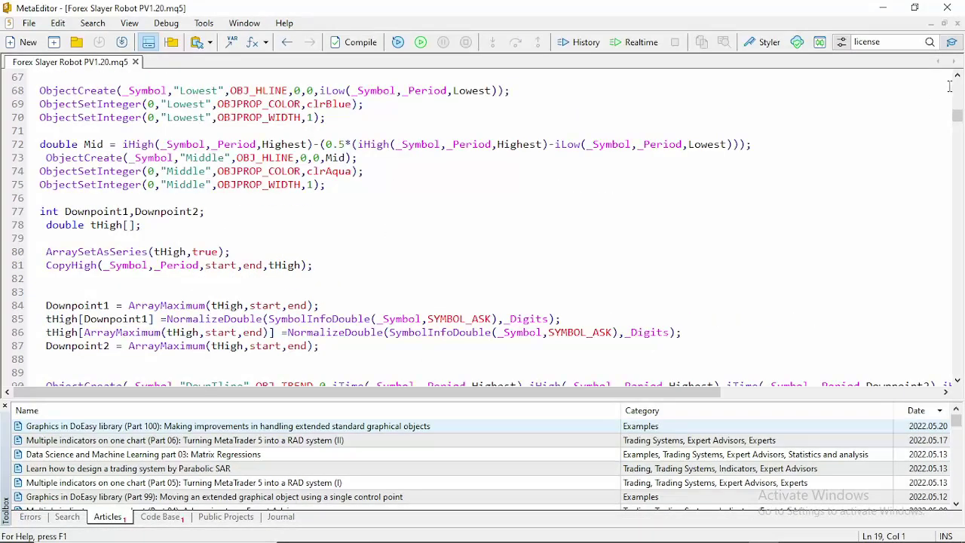
drag(958, 116, 957, 98)
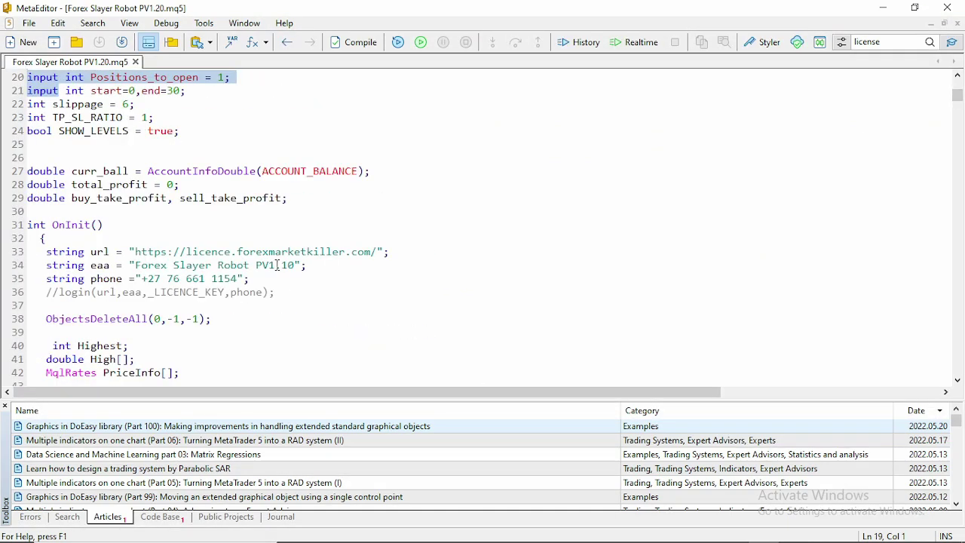
scroll(279, 267, down, 20)
scroll(282, 270, down, 10)
click(70, 150)
drag(63, 148, 130, 372)
click(880, 9)
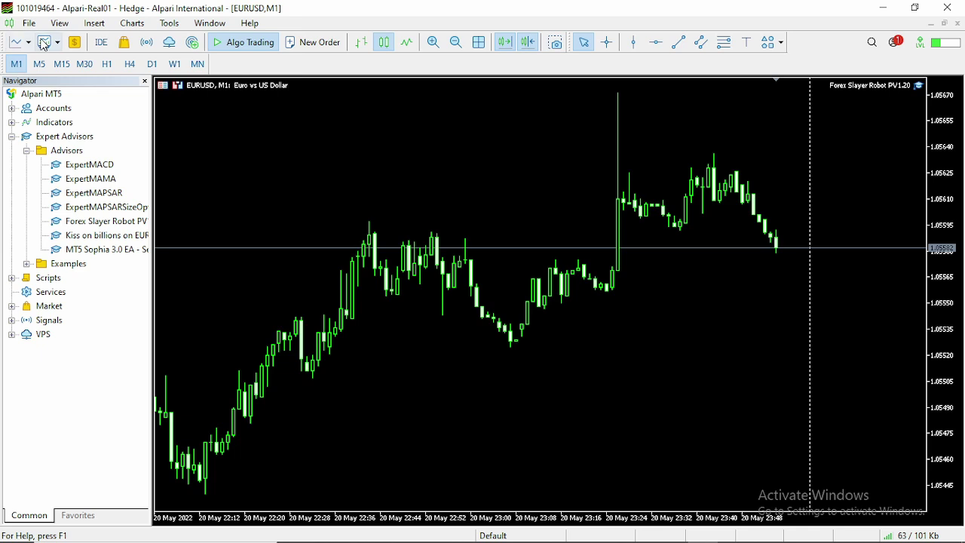
Step: Enable visual mode and start the every-tick EURUSD M15 backtest of Forex Slayer Robot PV1.20
key(ctrl+r)
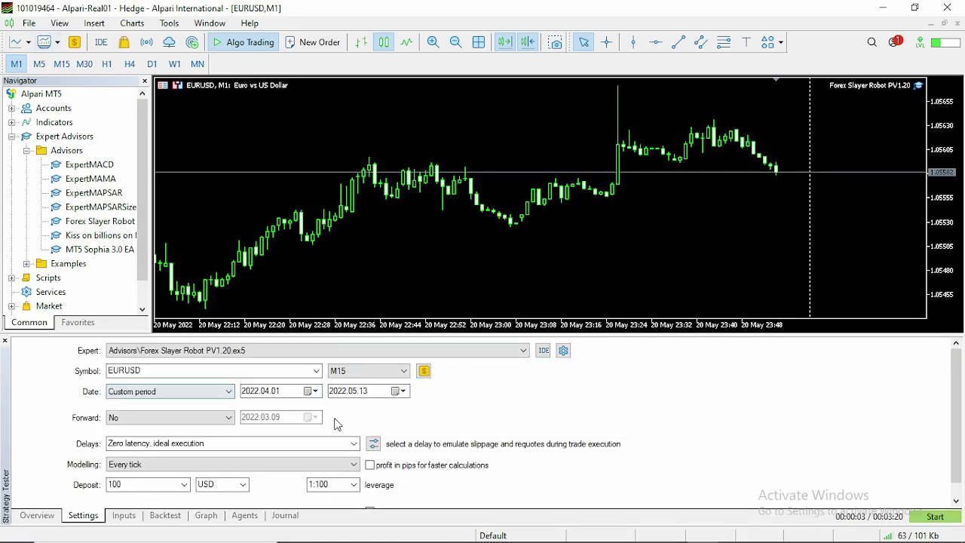
scroll(400, 450, down, 1)
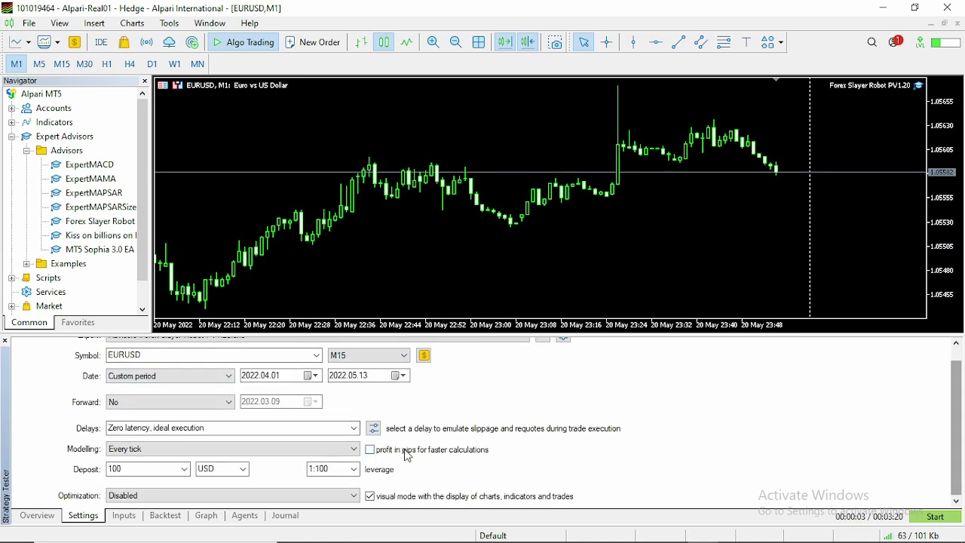
click(37, 515)
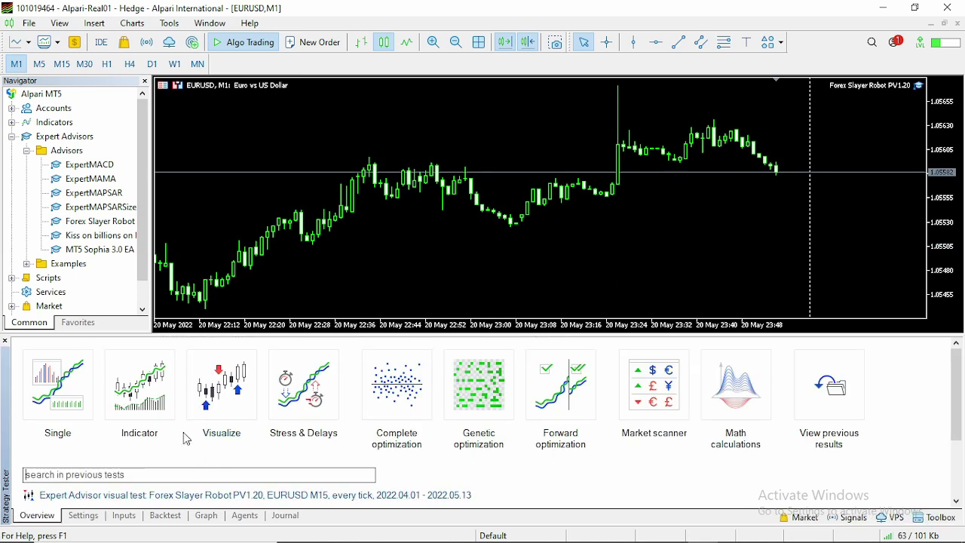
click(237, 419)
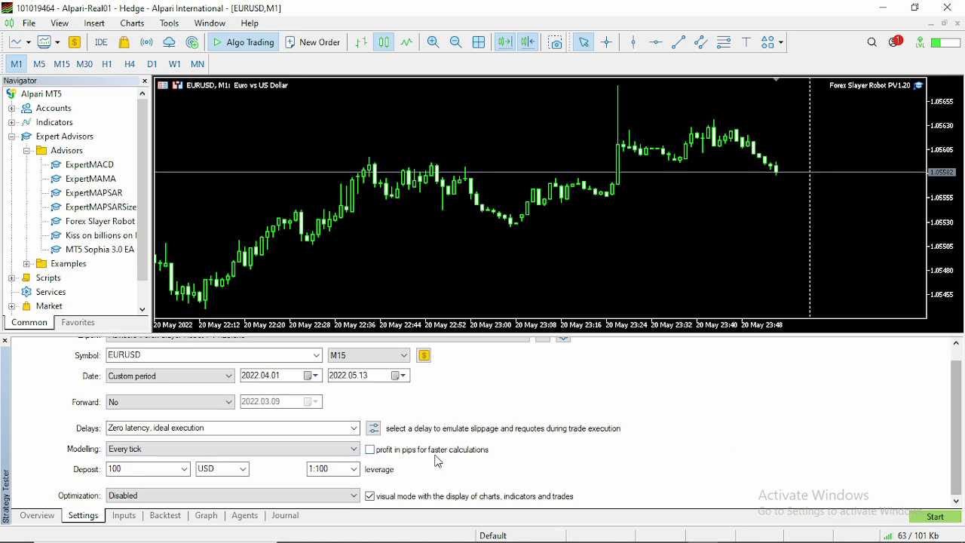
scroll(439, 461, up, 1)
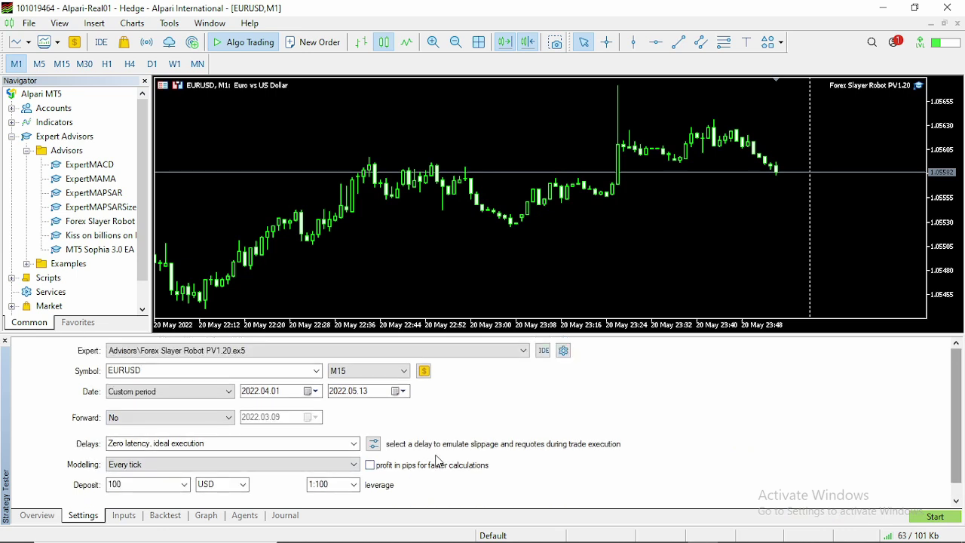
click(935, 516)
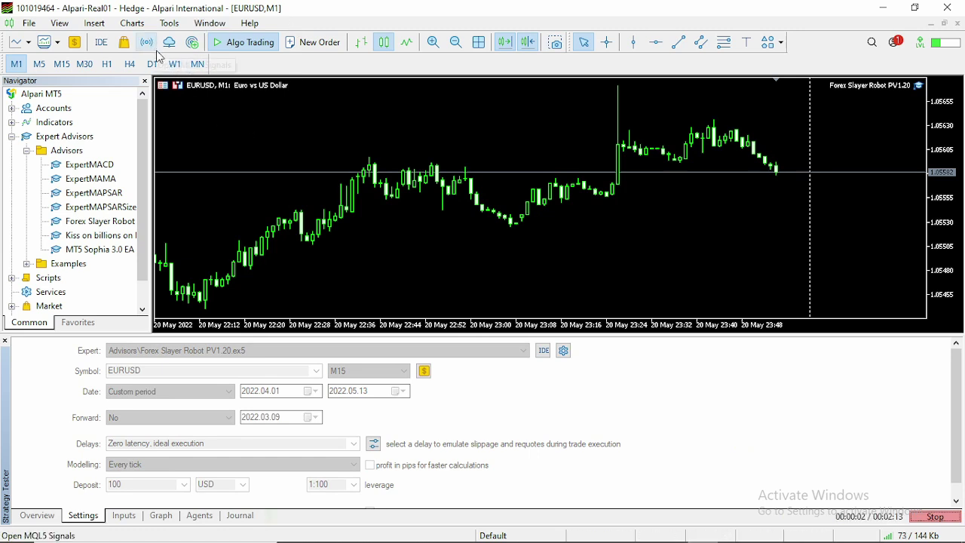
mouse_move(603, 539)
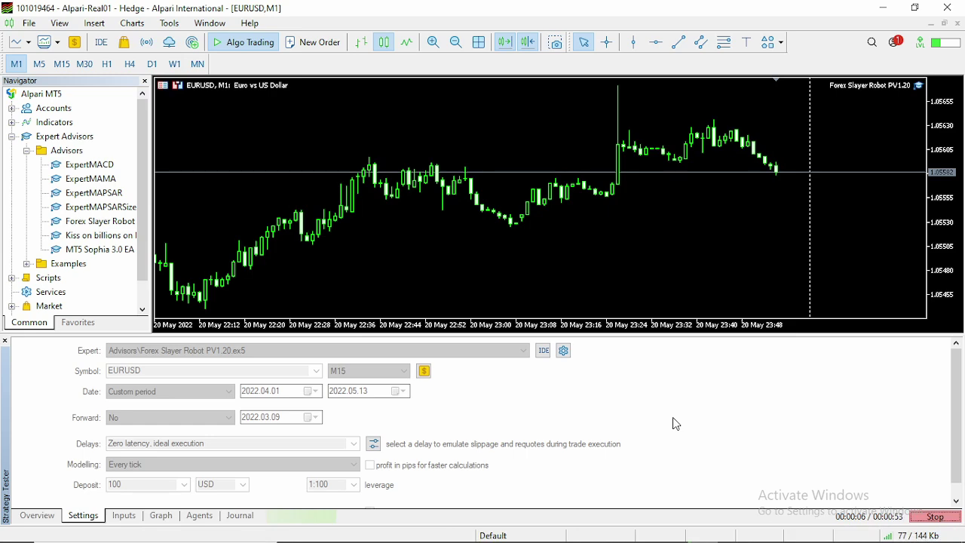
mouse_move(720, 532)
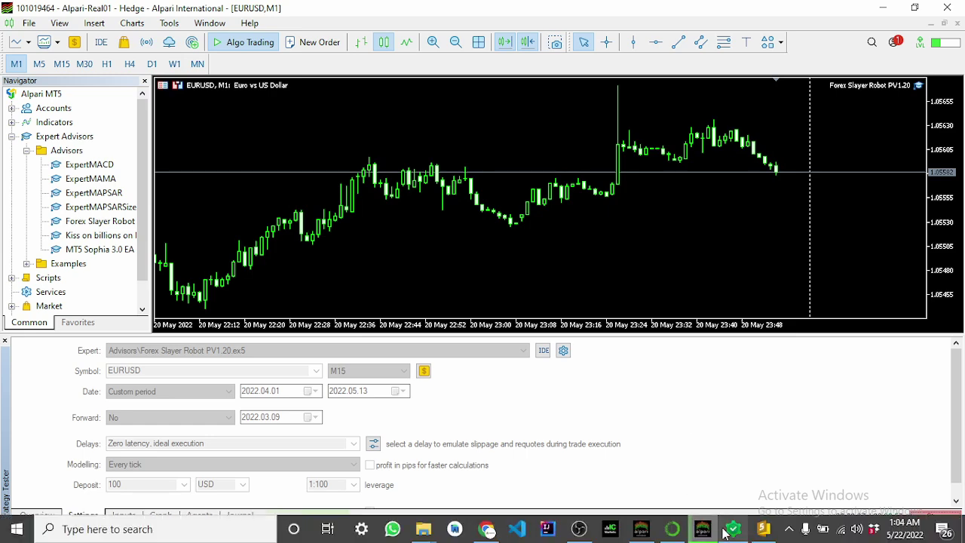
Step: Bring the Strategy Tester Visualization window forward and pause the replay, with balance at 92.24
click(866, 470)
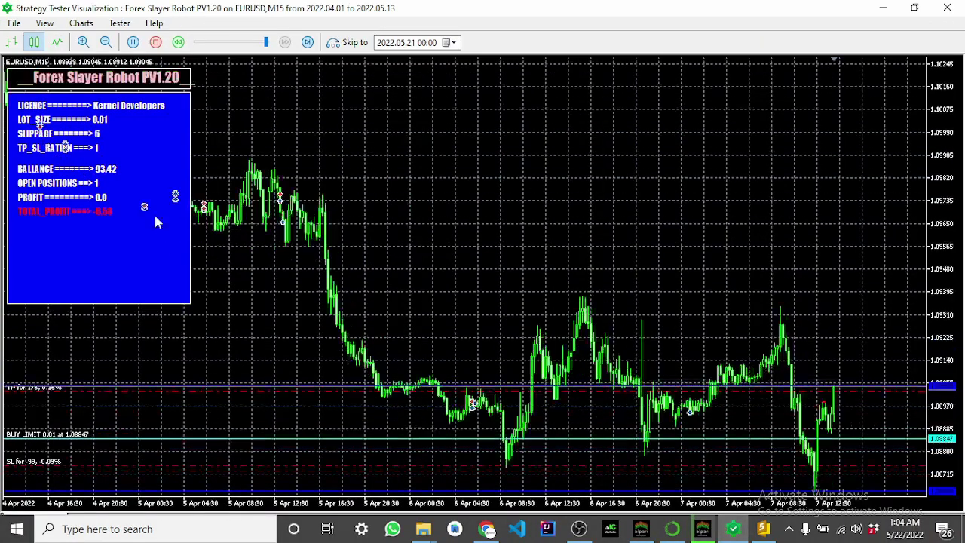
click(133, 42)
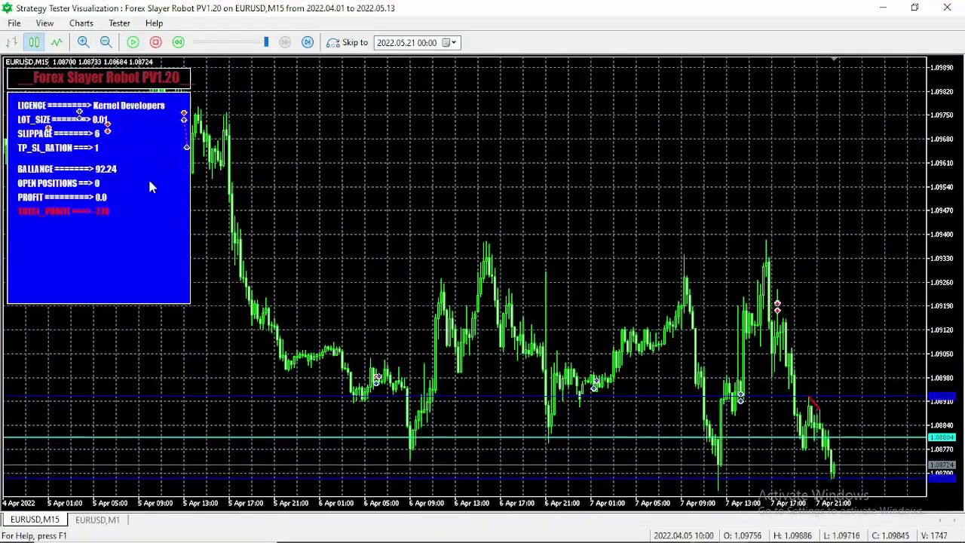